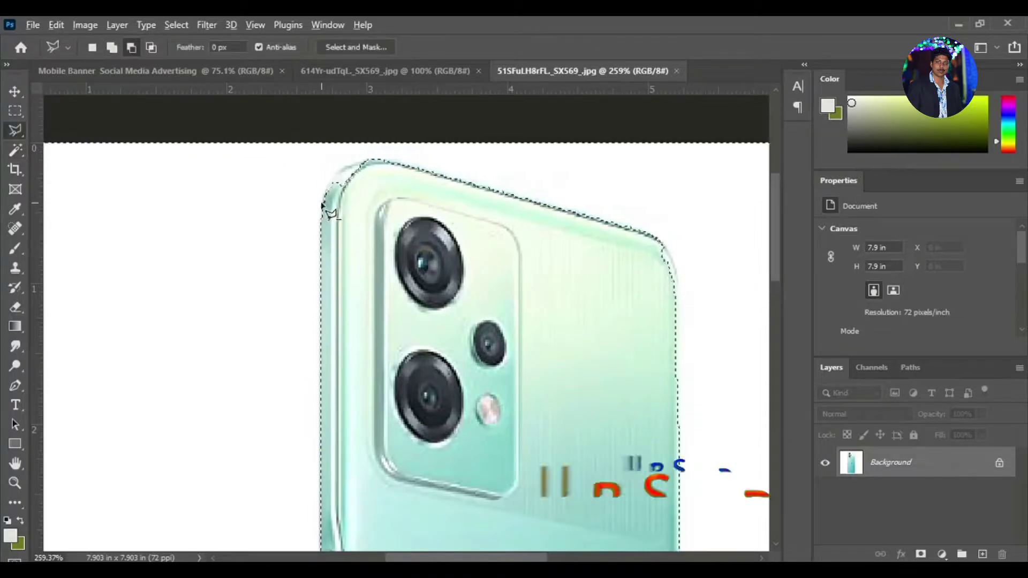
Step: Subtract the missed strips along the upper corners and side of the teal phone from the background selection with the Polygonal Lasso
click(646, 229)
click(666, 250)
click(676, 300)
click(642, 370)
click(459, 371)
click(322, 203)
mouse_move(535, 498)
mouse_down()
mouse_move(489, 339)
mouse_move(380, 496)
mouse_up()
scroll(351, 343, down, 13)
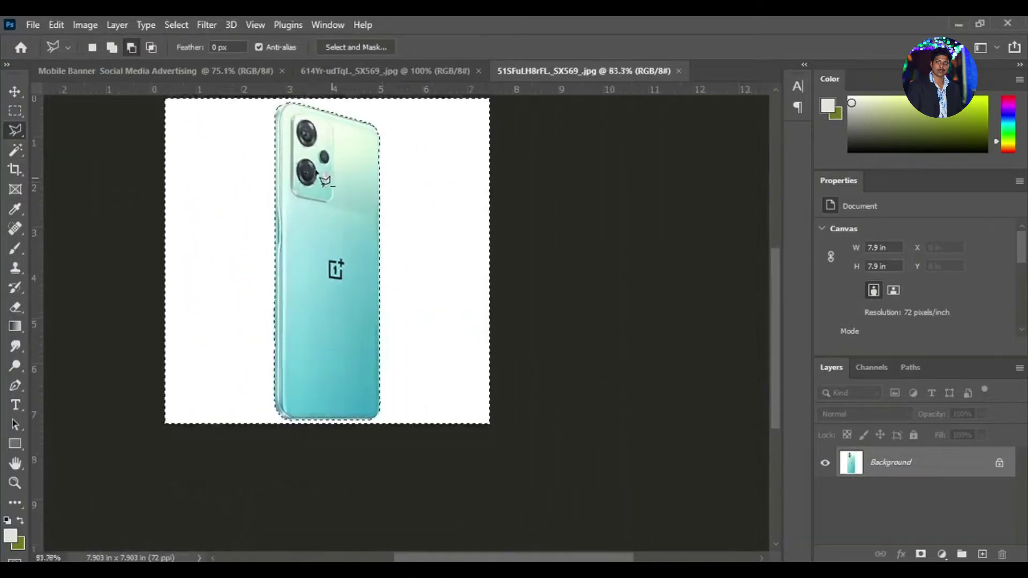
scroll(327, 181, up, 5)
drag(358, 181, 421, 225)
scroll(425, 228, down, 4)
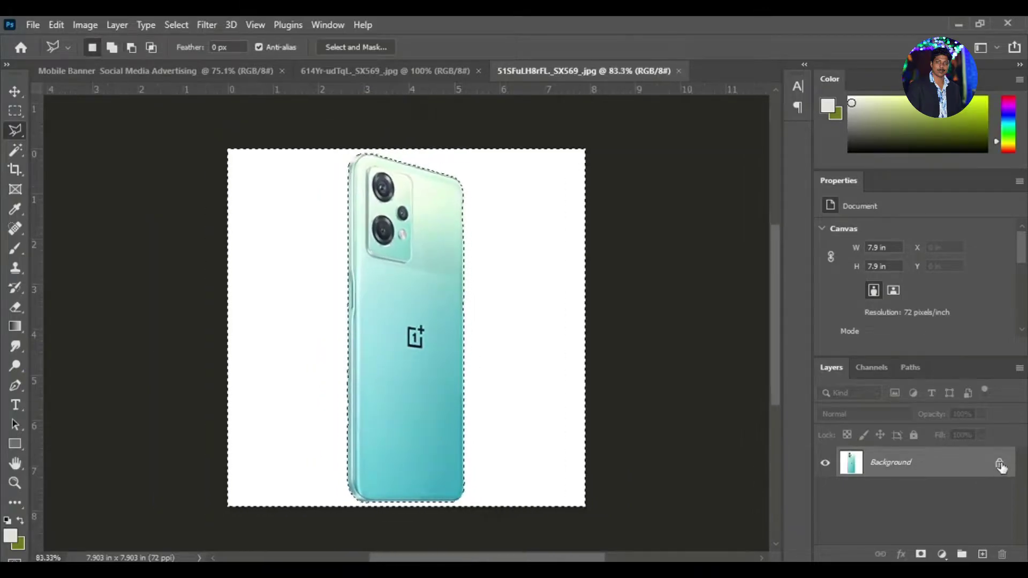
Step: Mask out the white background around the back-view phone, inverting the layer mask, and bring the cutout into the Mobile Banner document
alt+click(921, 554)
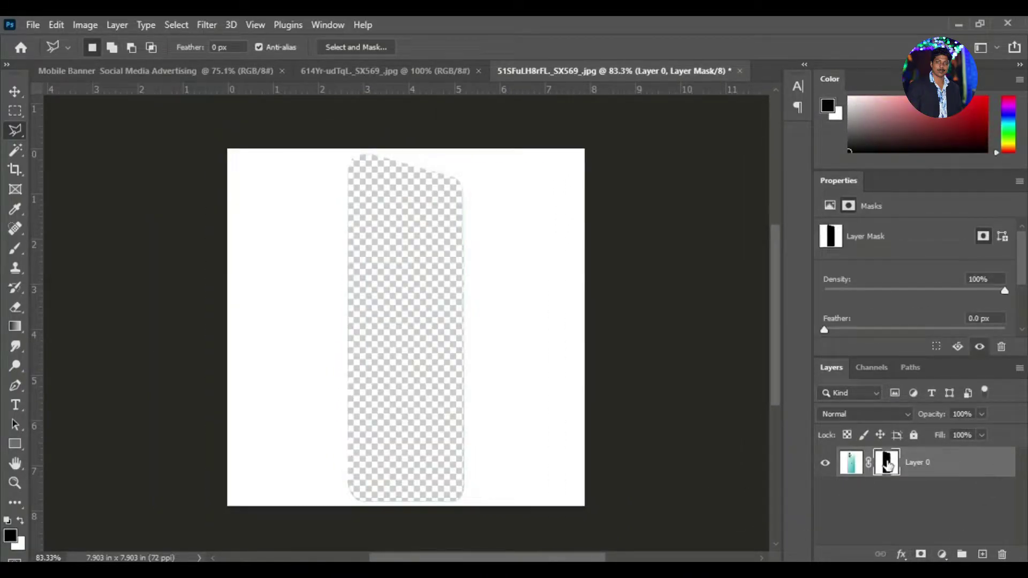
key(ctrl+i)
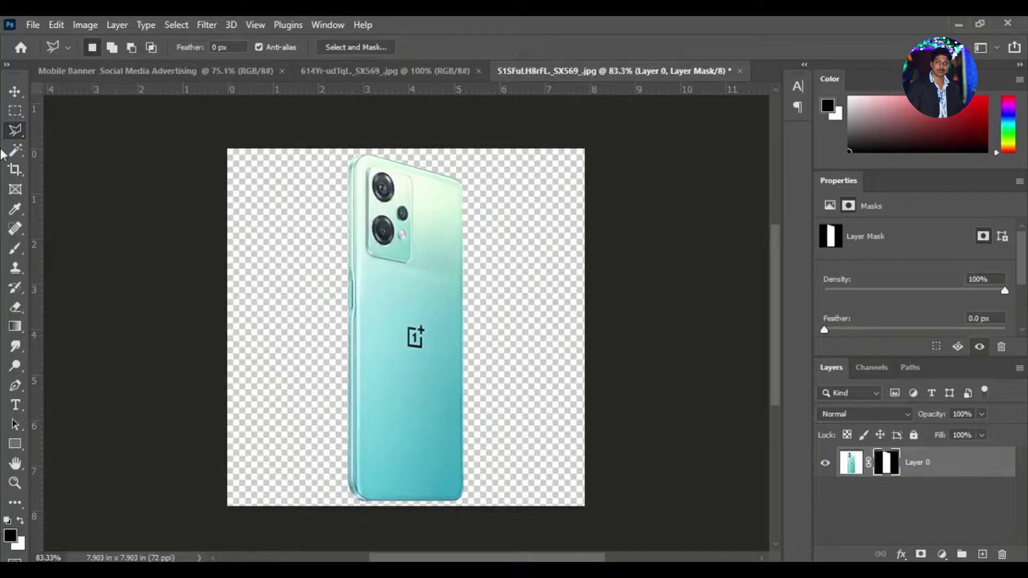
key(v)
drag(395, 271, 112, 161)
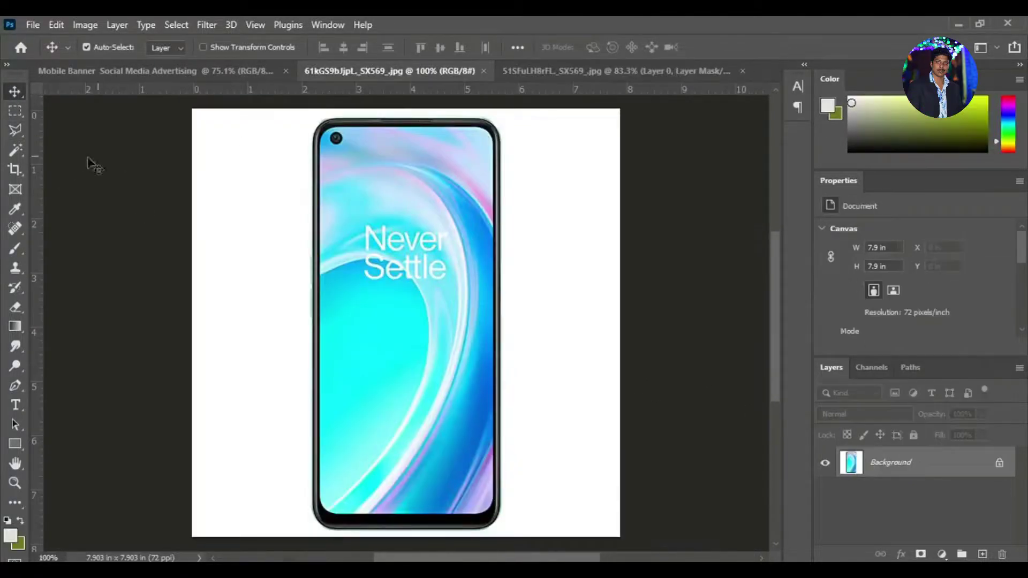
Step: Select the white background around the front-view phone with the Magic Wand at tolerance 32
click(15, 151)
click(273, 390)
scroll(487, 148, up, 5)
scroll(484, 145, down, 6)
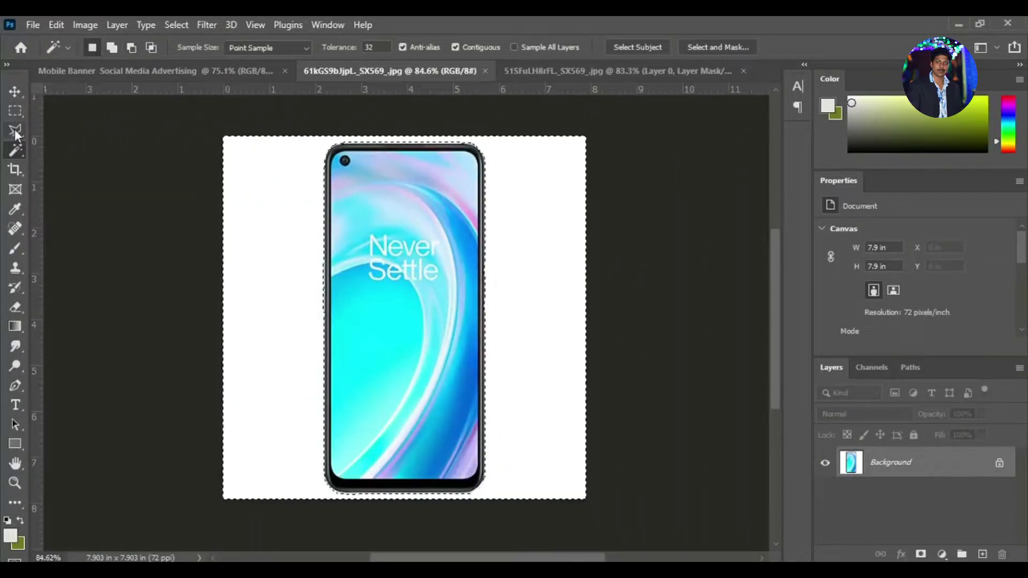
click(17, 130)
scroll(406, 505, up, 8)
drag(161, 461, 316, 466)
key(w)
drag(556, 134, 368, 241)
scroll(369, 241, down, 7)
Step: Mask out the front-view phone's background with an inverted layer mask and place both phone cutouts side by side in the Mobile Banner document
click(921, 554)
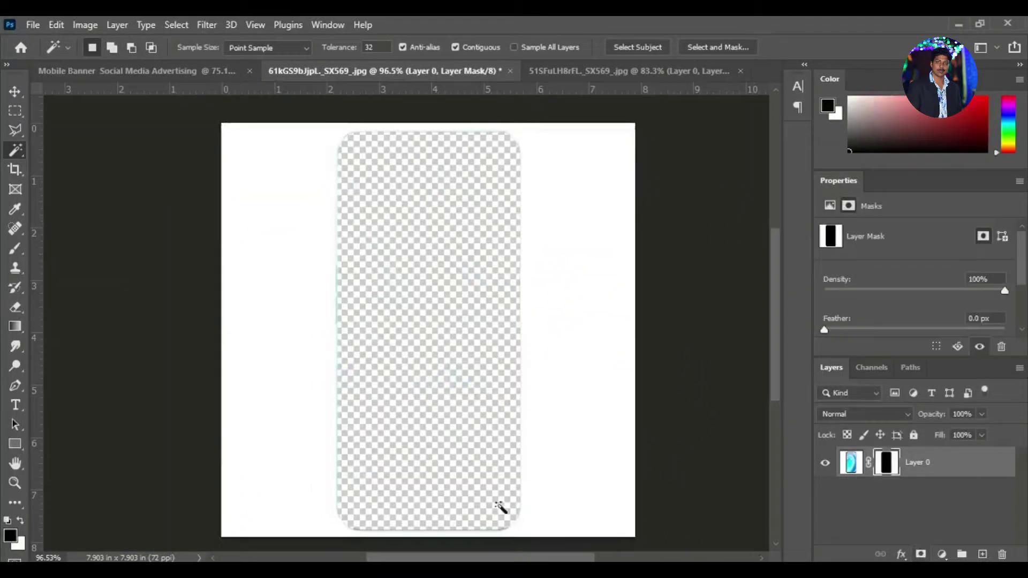
key(ctrl+i)
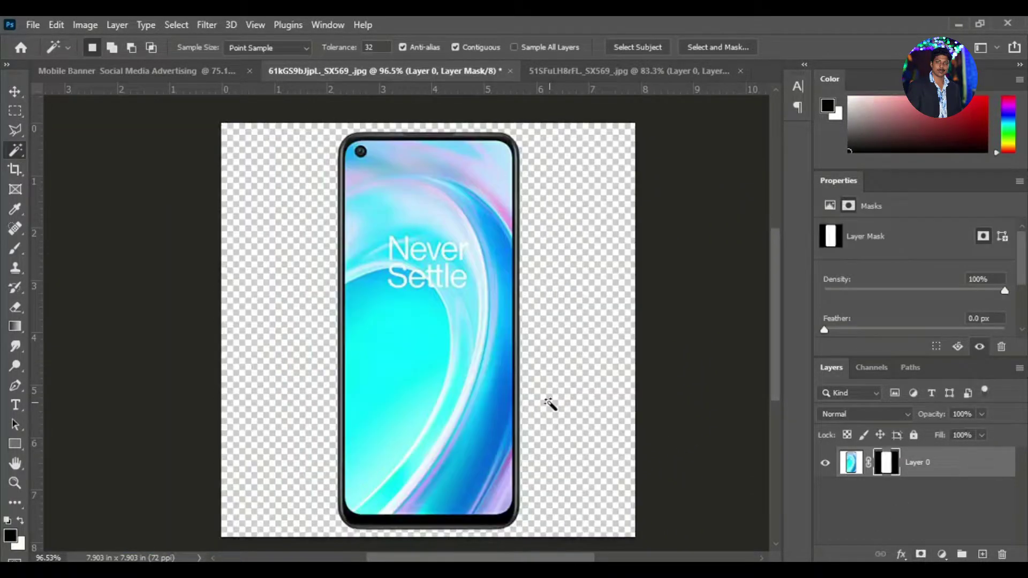
click(14, 91)
drag(398, 281, 533, 331)
click(615, 71)
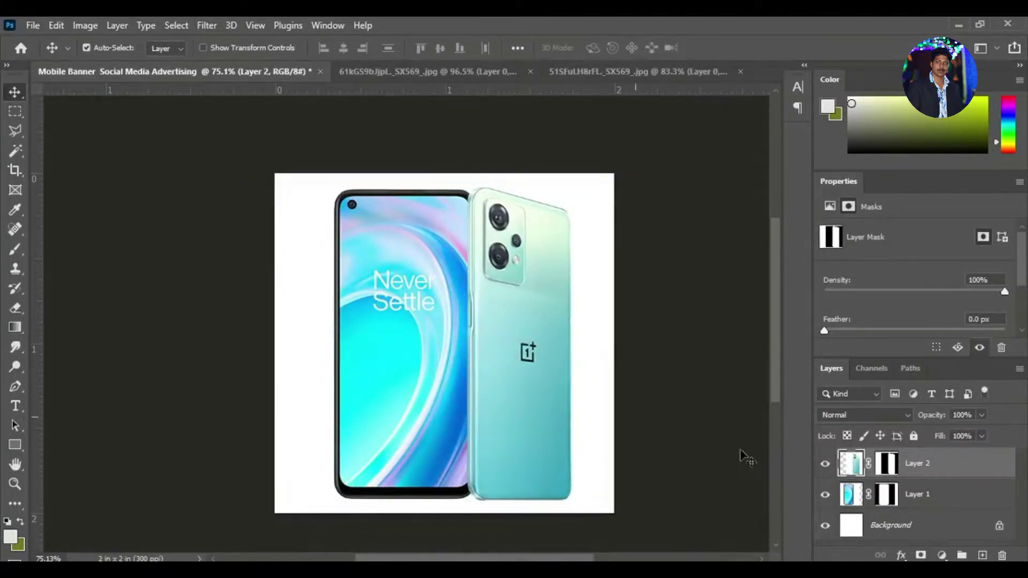
Step: Scale both phone layers together to about 77% on the canvas and shift the back-view phone right to leave a gap between them
ctrl+click(945, 489)
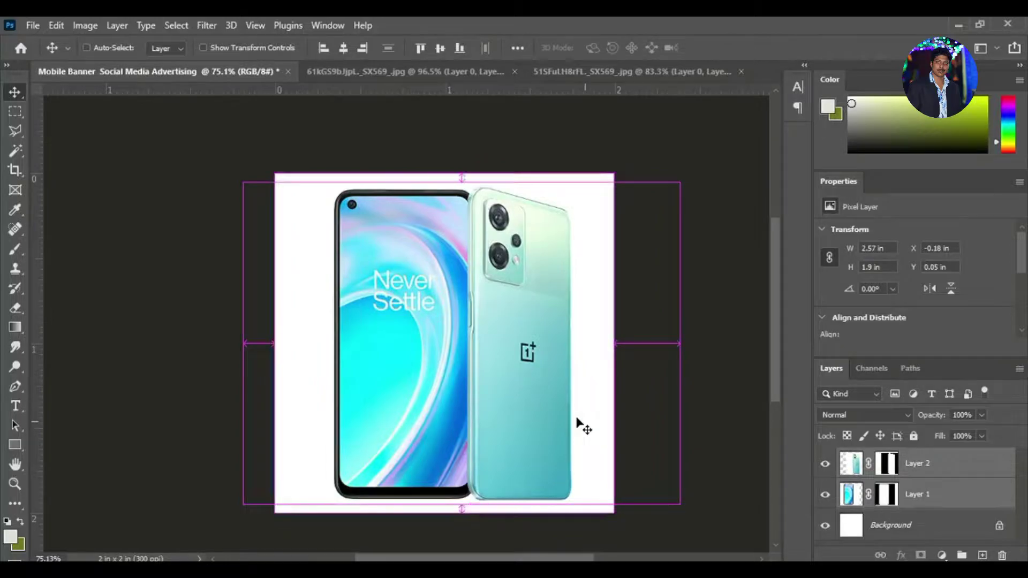
key(ctrl+t)
drag(679, 503, 633, 469)
drag(506, 380, 490, 380)
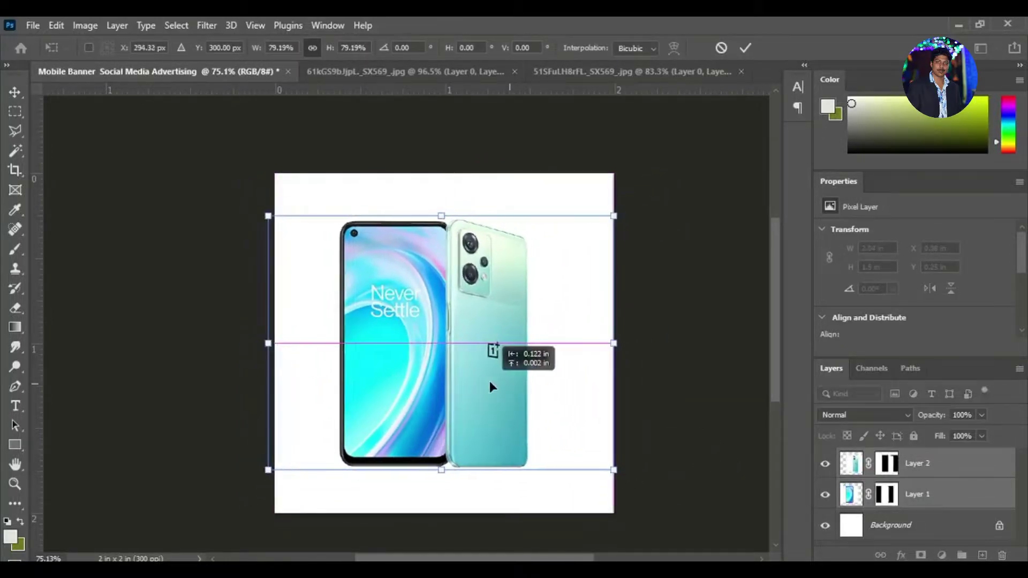
drag(616, 469, 608, 463)
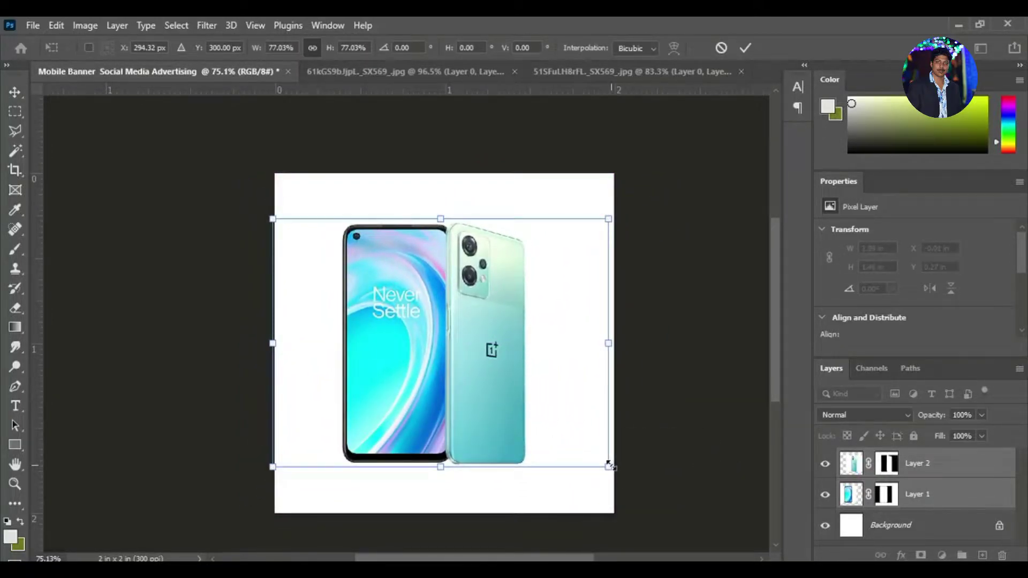
key(Return)
click(506, 412)
mouse_move(486, 340)
mouse_down()
mouse_move(522, 340)
mouse_move(502, 335)
mouse_up()
Step: Add a Solid Color fill layer above the background in light purple d8c8fc, sampled from the phone's screen
click(916, 527)
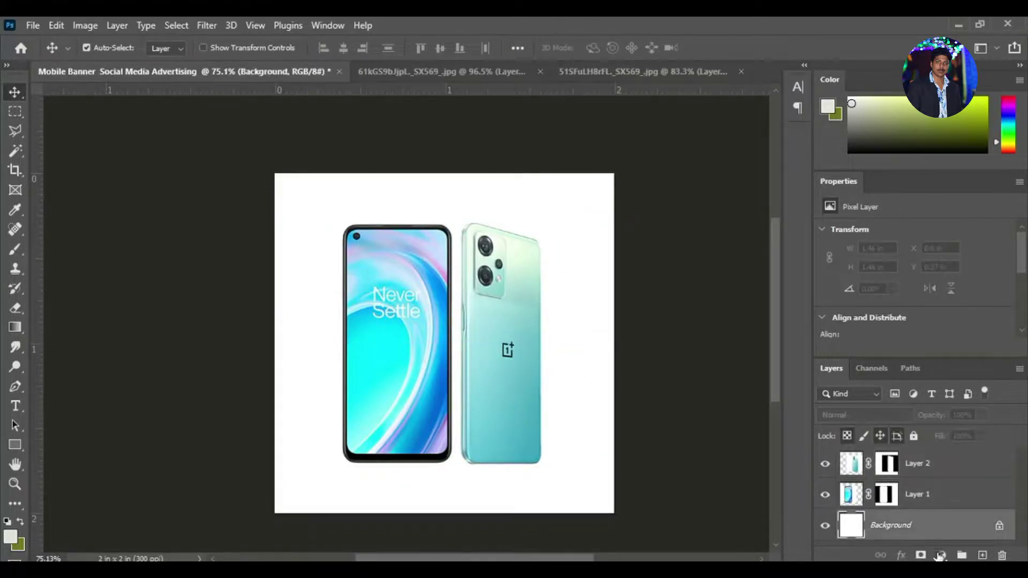
click(920, 556)
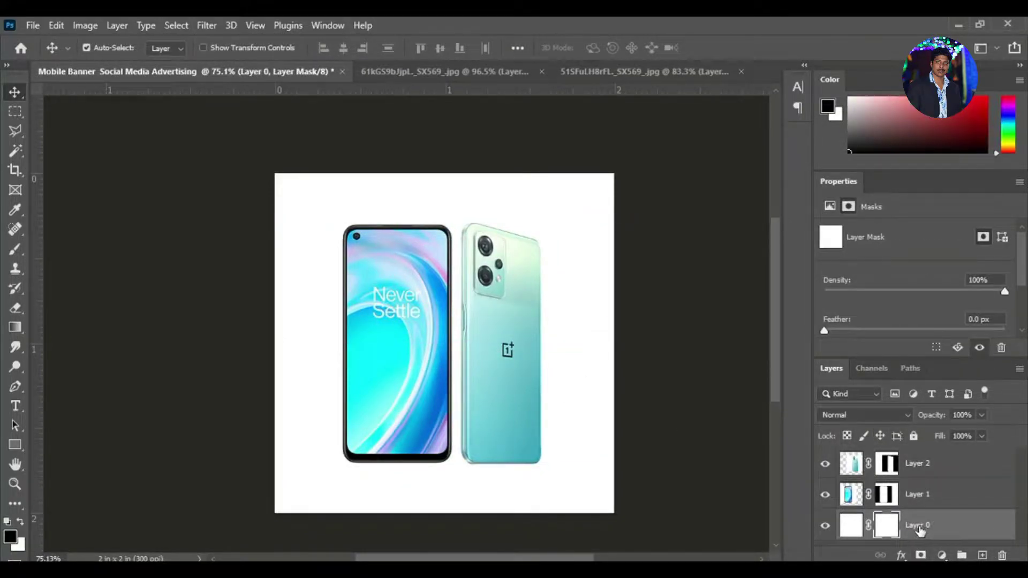
key(ctrl+z)
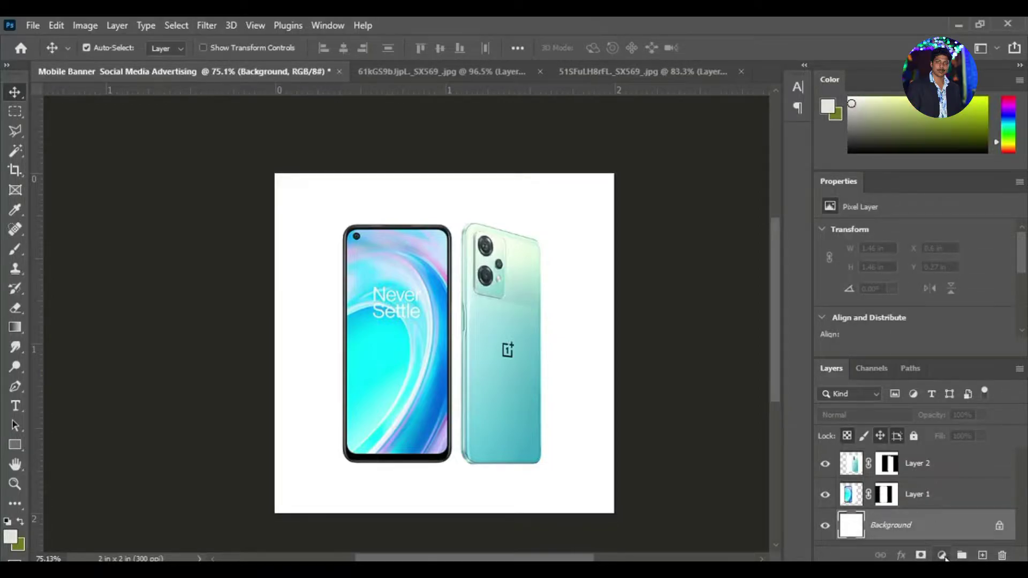
click(943, 556)
click(946, 290)
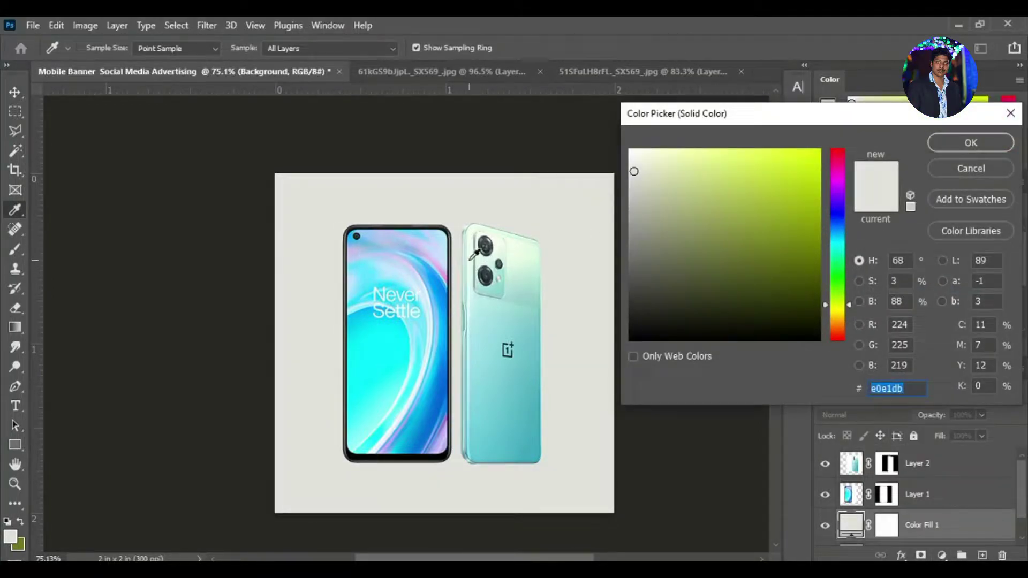
drag(423, 267, 445, 259)
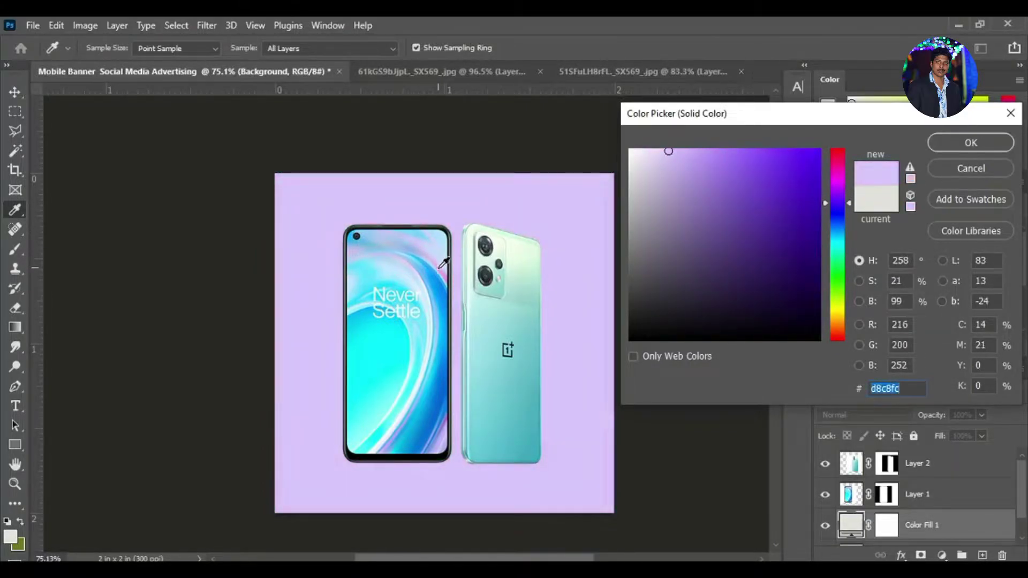
key(Return)
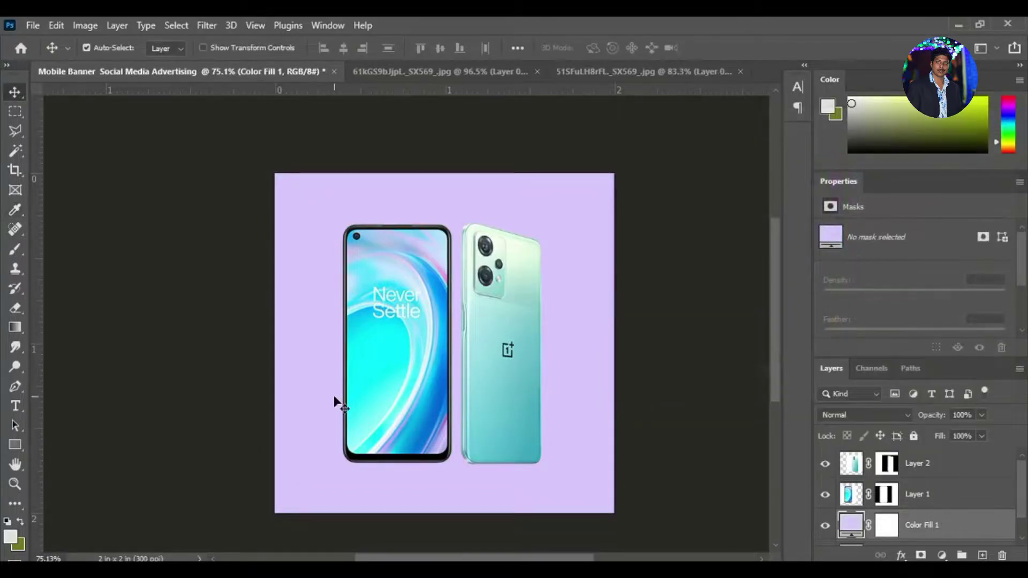
scroll(377, 260, up, 4)
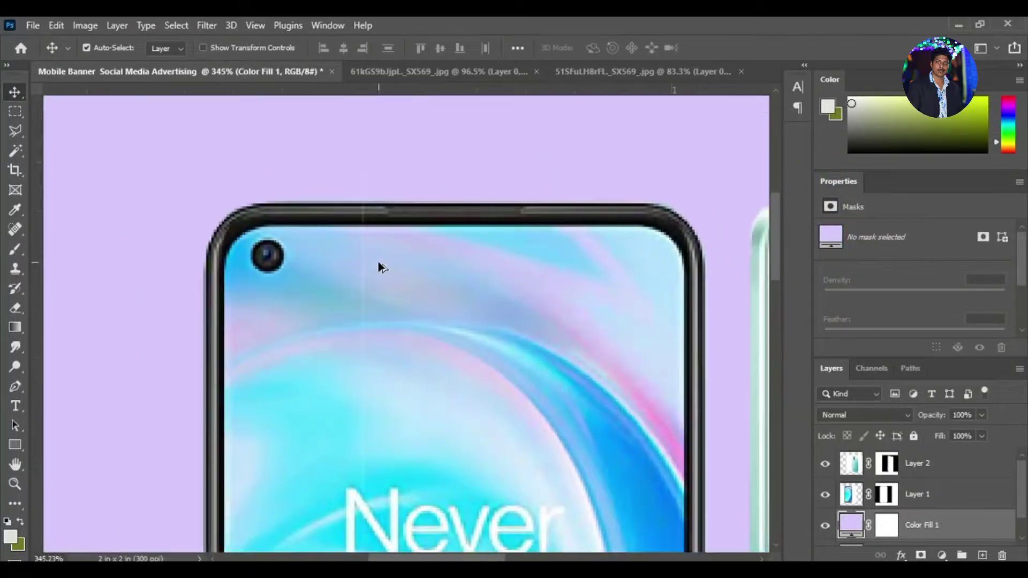
scroll(377, 260, down, 4)
scroll(381, 349, down, 2)
scroll(381, 403, up, 4)
scroll(454, 351, down, 3)
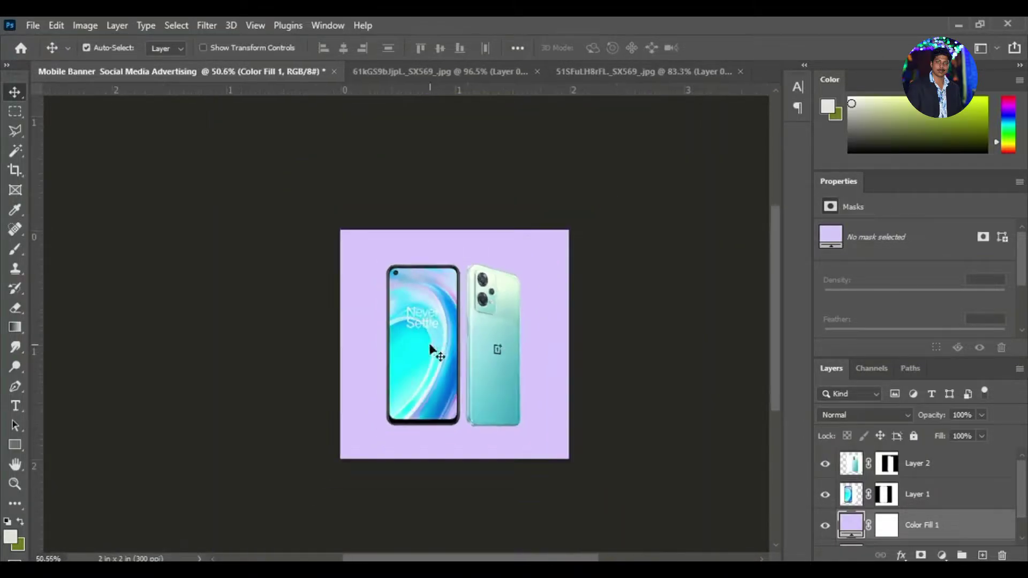
Step: Reorder the phone layers and positions so the front-view phone overlaps the back-view phone from the lower right
scroll(430, 349, up, 1)
drag(508, 403, 476, 380)
drag(385, 356, 422, 332)
drag(934, 470, 936, 501)
drag(411, 324, 422, 337)
drag(507, 360, 505, 361)
drag(447, 347, 456, 351)
Step: Scale the back-view phone to about 108.8% and nudge it slightly right and up behind the front-view phone
click(516, 389)
click(436, 361)
key(ctrl+t)
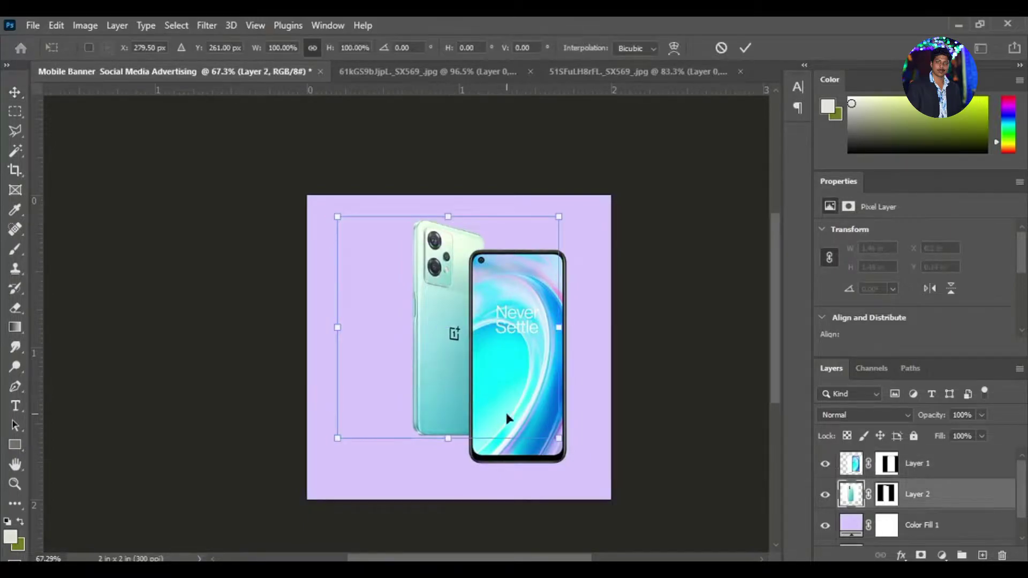
drag(558, 437, 570, 449)
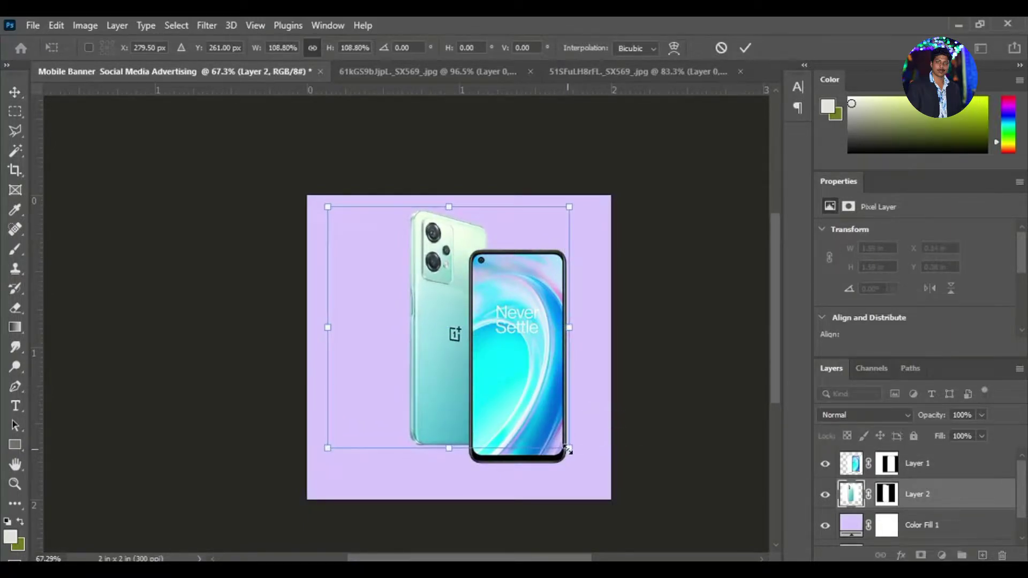
key(Return)
drag(443, 368, 455, 364)
Step: Enlarge the back-view phone by a further 102.49% or so, then nudge it up-left and the front-view phone slightly right
click(514, 377)
ctrl+click(450, 344)
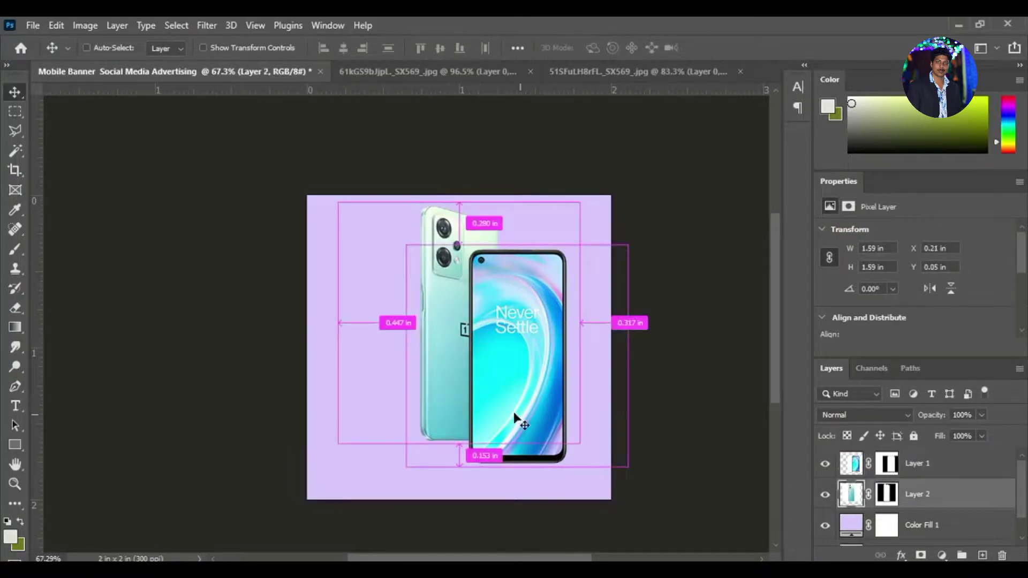
key(ctrl+t)
drag(581, 440, 584, 441)
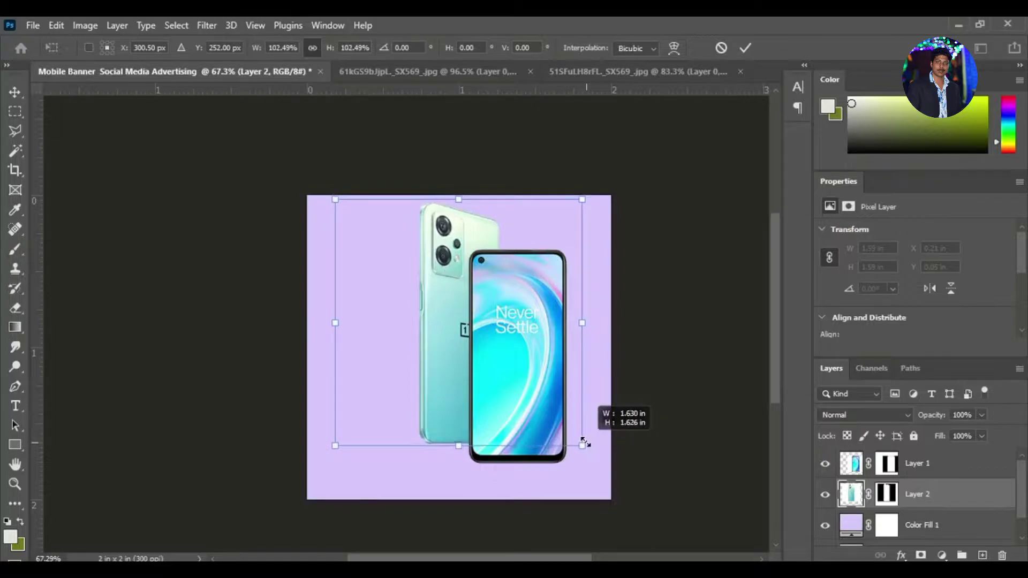
key(Return)
drag(448, 379, 445, 373)
drag(521, 381, 528, 380)
Step: Scale both phone layers together to about 88.9% and shift the pair toward the right side of the banner
ctrl+click(912, 493)
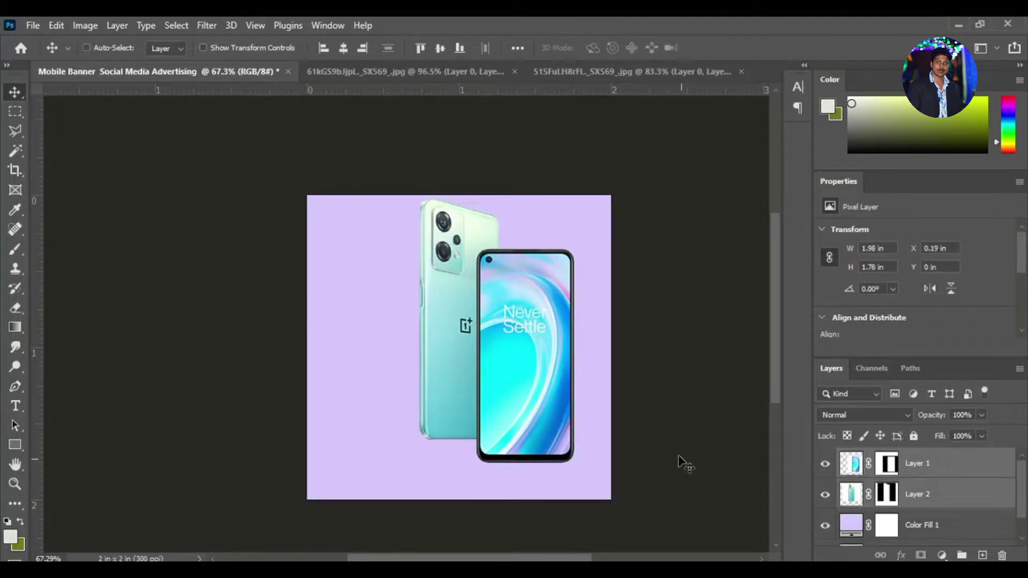
key(ctrl+t)
drag(635, 459, 615, 448)
drag(542, 419, 551, 420)
drag(631, 456, 634, 460)
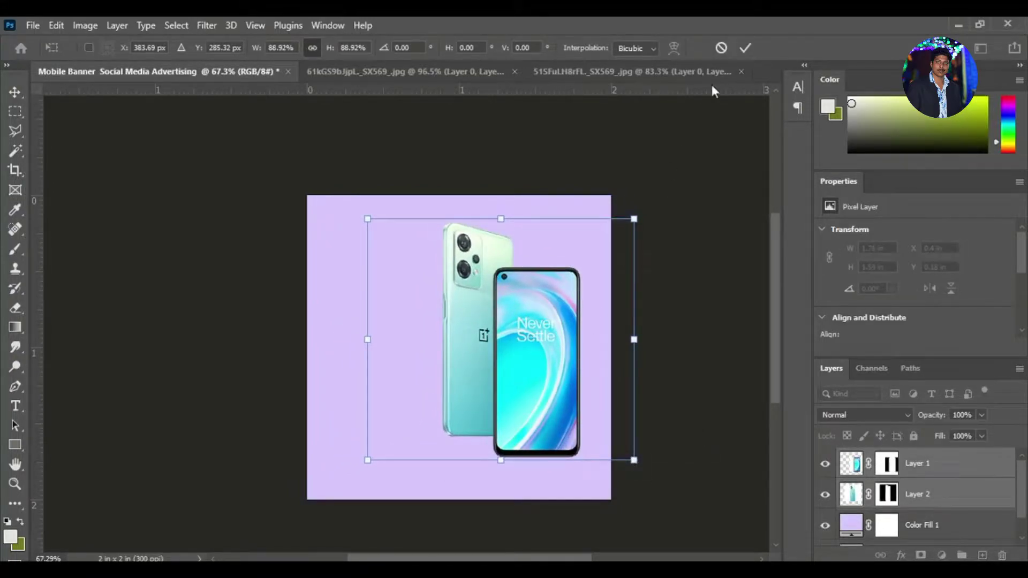
click(745, 47)
Step: Duplicate the front-view phone layer, keep one version below the back-view phone, and move the topmost one to the banner's left side
click(934, 495)
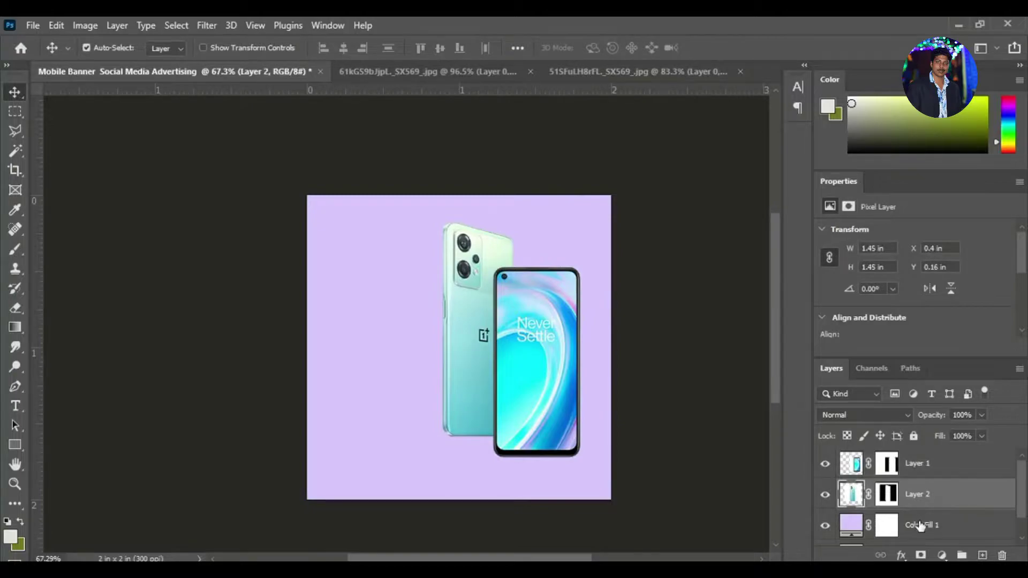
click(920, 526)
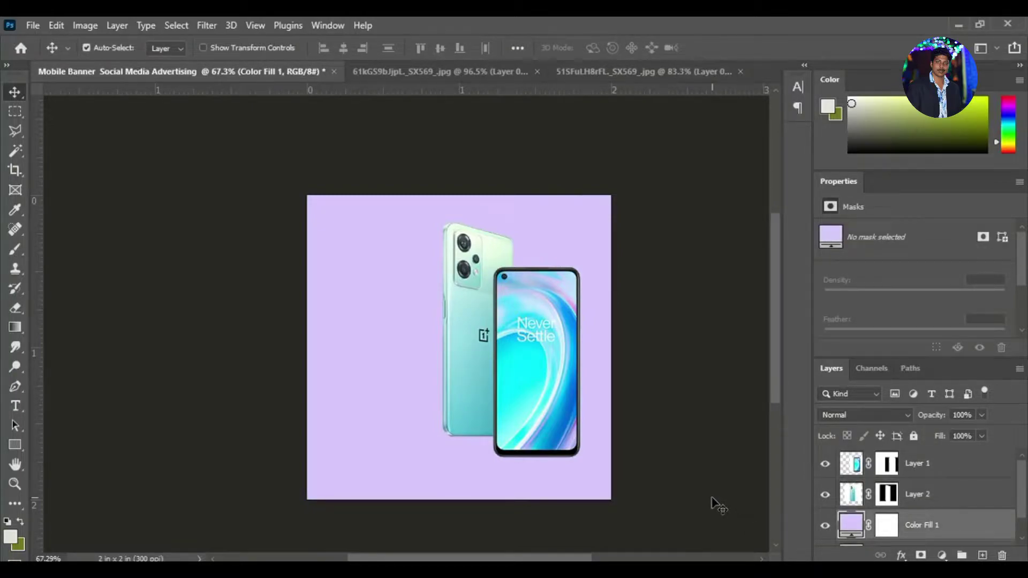
click(515, 366)
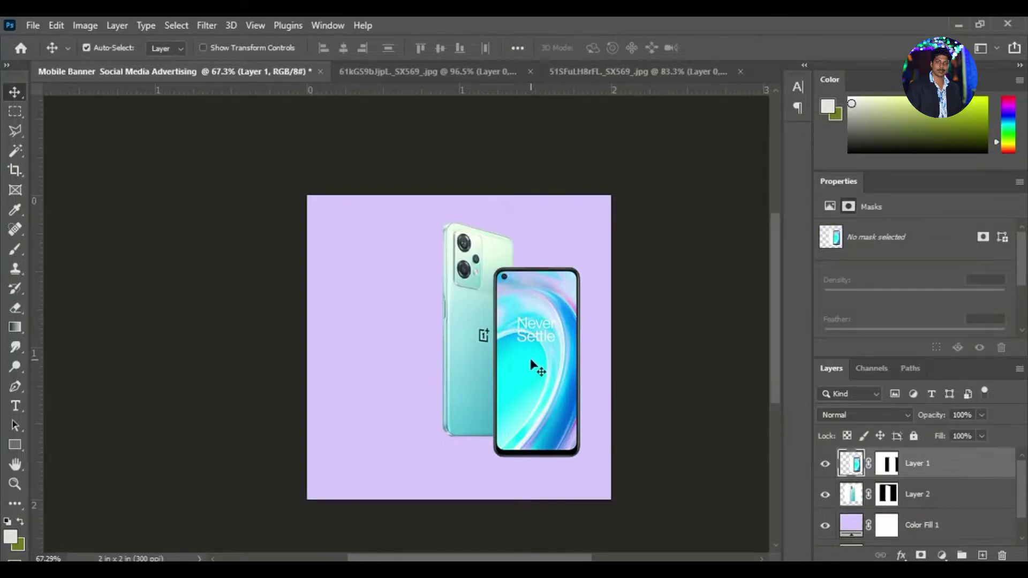
drag(961, 474, 983, 555)
drag(930, 466, 928, 535)
drag(546, 369, 397, 369)
Step: Enlarge the topmost front-view phone to about 6.82 in wide and position it so its blue screen artwork covers the whole canvas
key(ctrl+t)
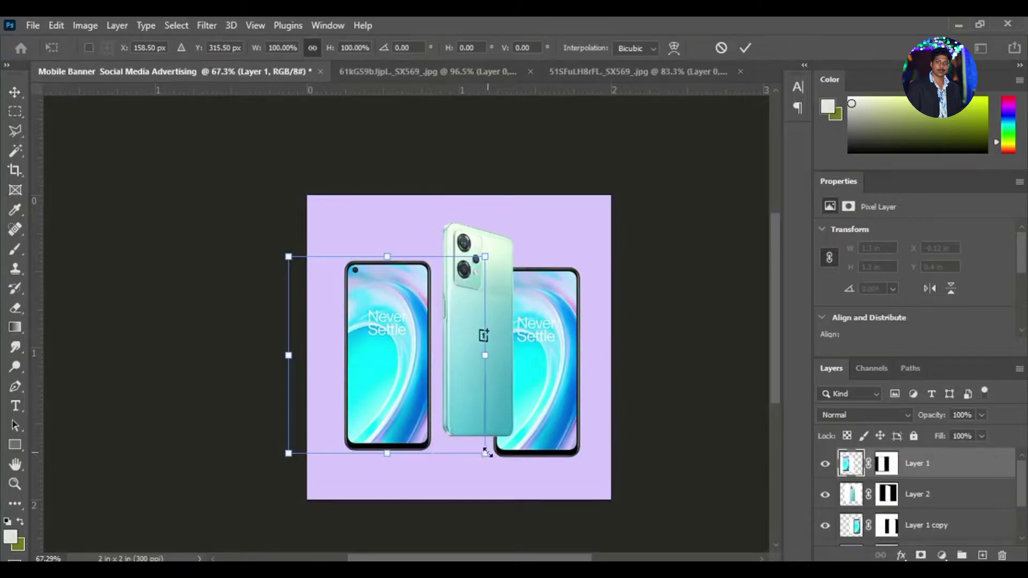
drag(485, 453, 677, 541)
drag(521, 379, 494, 556)
drag(434, 418, 468, 288)
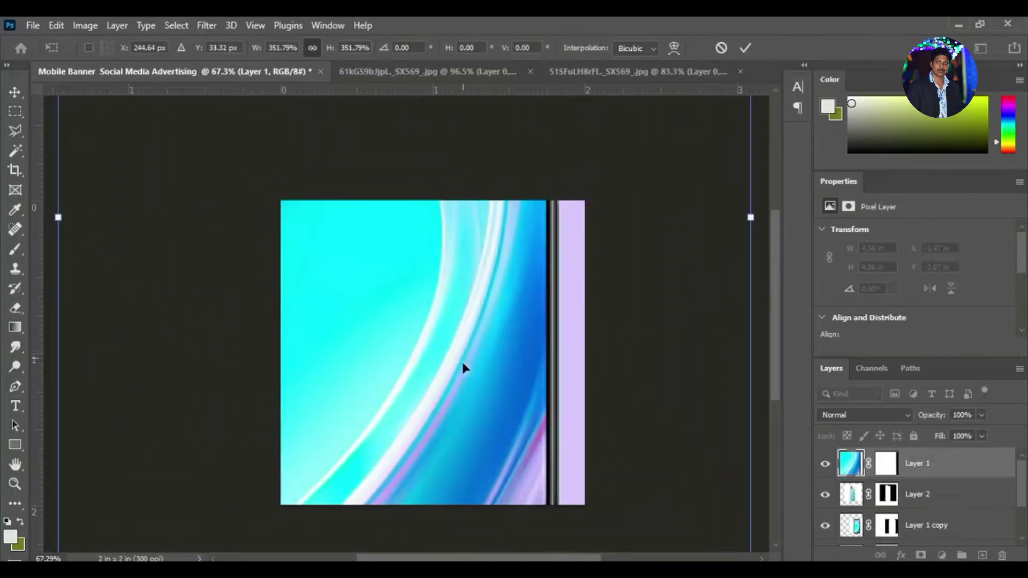
drag(466, 351, 405, 477)
scroll(438, 401, down, 8)
drag(525, 508, 585, 530)
drag(441, 441, 430, 371)
click(745, 48)
scroll(427, 445, up, 5)
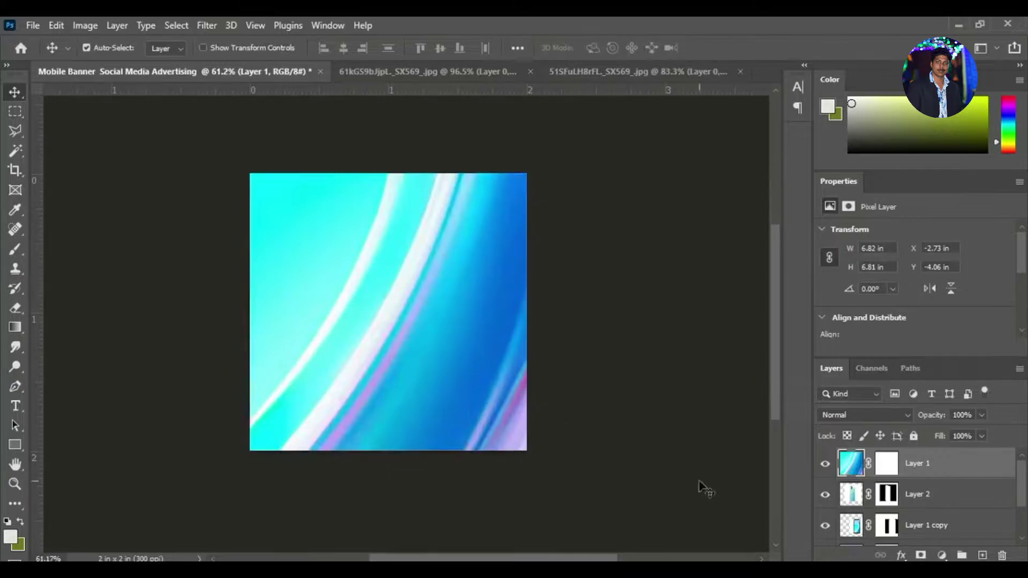
Step: Move the enlarged artwork layer beneath both phones and apply a strong Gaussian Blur to it
drag(919, 467, 947, 534)
scroll(1023, 497, down, 1)
click(206, 25)
mouse_move(264, 220)
click(425, 280)
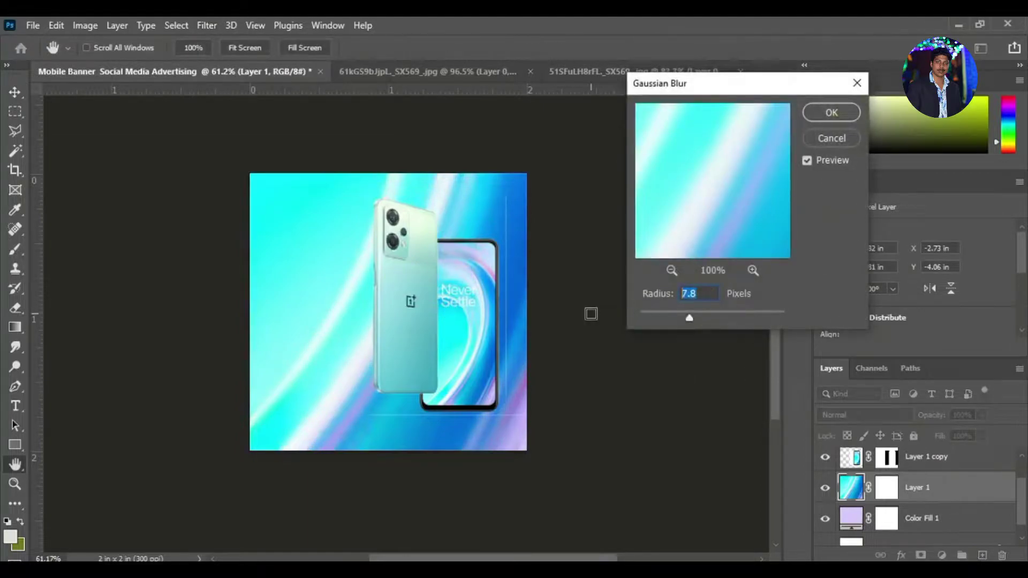
click(820, 114)
Step: Shift the blurred artwork left and slightly up to about X -3.15 in, Y -4.19 in, exposing the purple fill along the right side
drag(354, 437, 298, 421)
scroll(458, 339, up, 2)
scroll(434, 374, down, 4)
scroll(431, 394, up, 3)
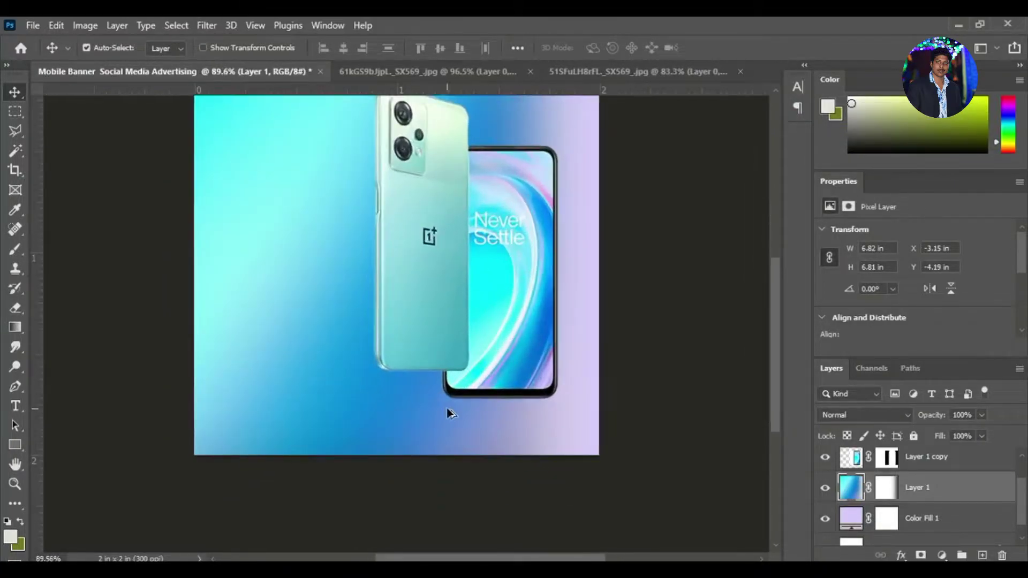
scroll(445, 413, down, 2)
scroll(436, 344, up, 1)
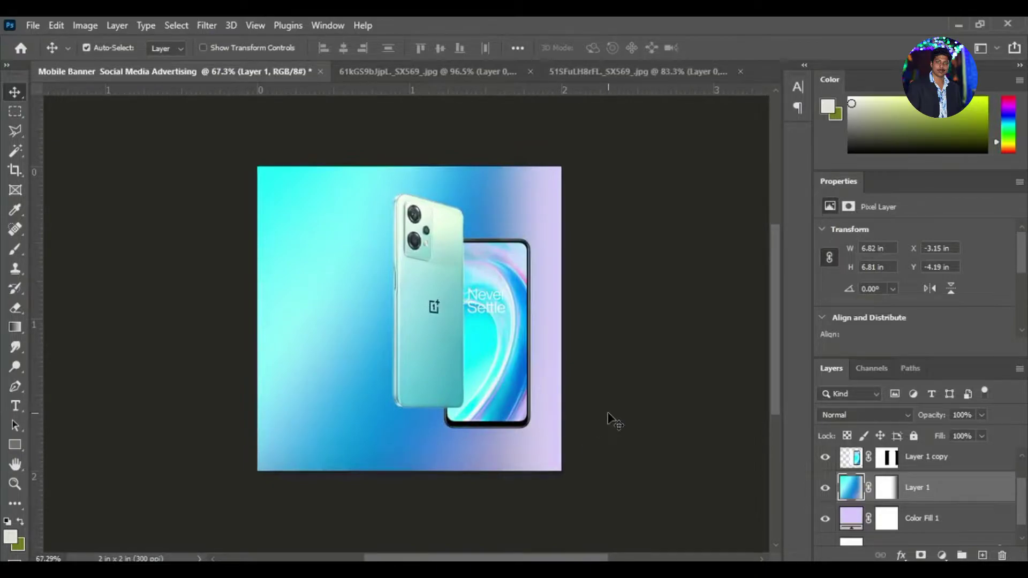
Step: Move the blurred artwork down until its light cyan area fills the canvas's lower left
drag(330, 348, 333, 445)
drag(326, 299, 324, 417)
drag(312, 321, 333, 356)
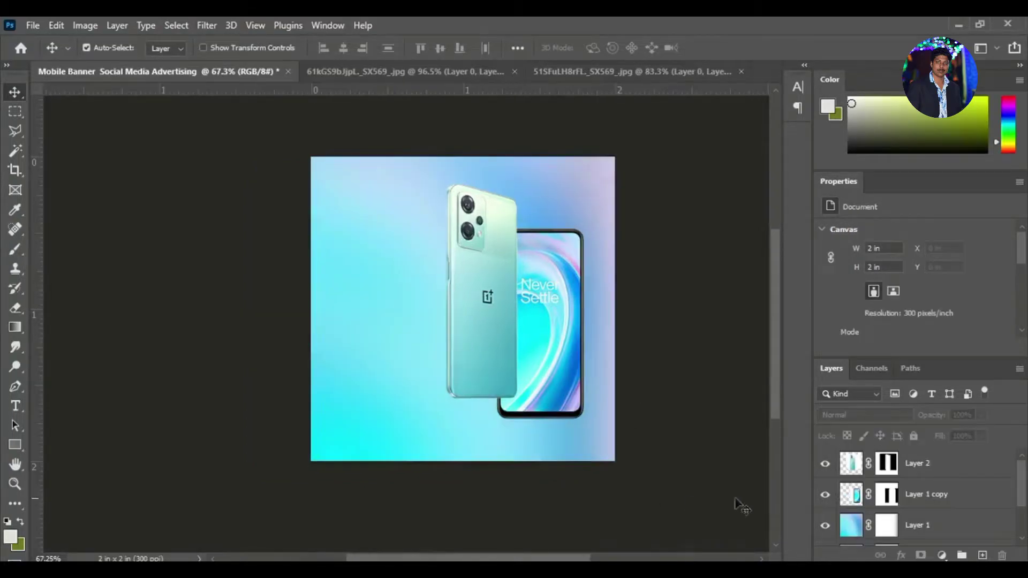
Step: Bring the front-view phone layer above the back-view phone layer
click(910, 492)
drag(910, 493, 942, 455)
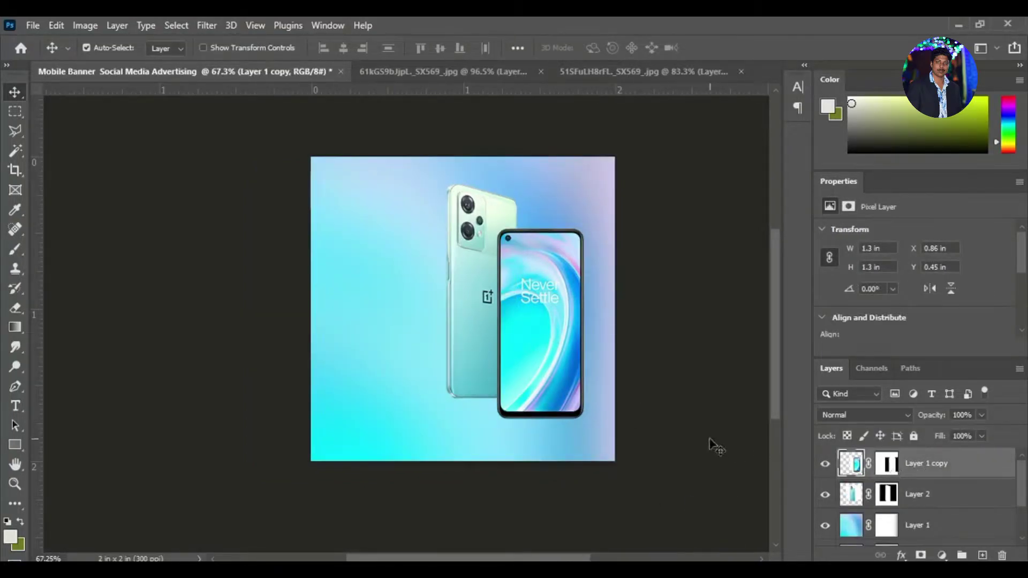
Step: Add a new layer above the phones and set up a black (000000) soft brush at 100% opacity and 100 px
click(11, 538)
text(000000)
click(969, 143)
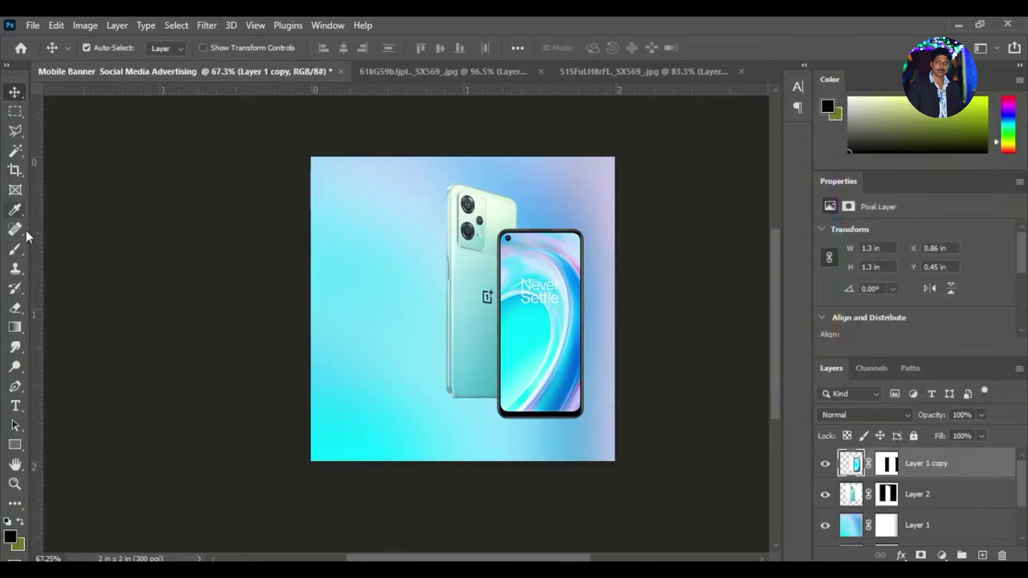
key(b)
key(bracketleft)
key(bracketleft)
key(bracketleft)
key(bracketleft)
key(bracketleft)
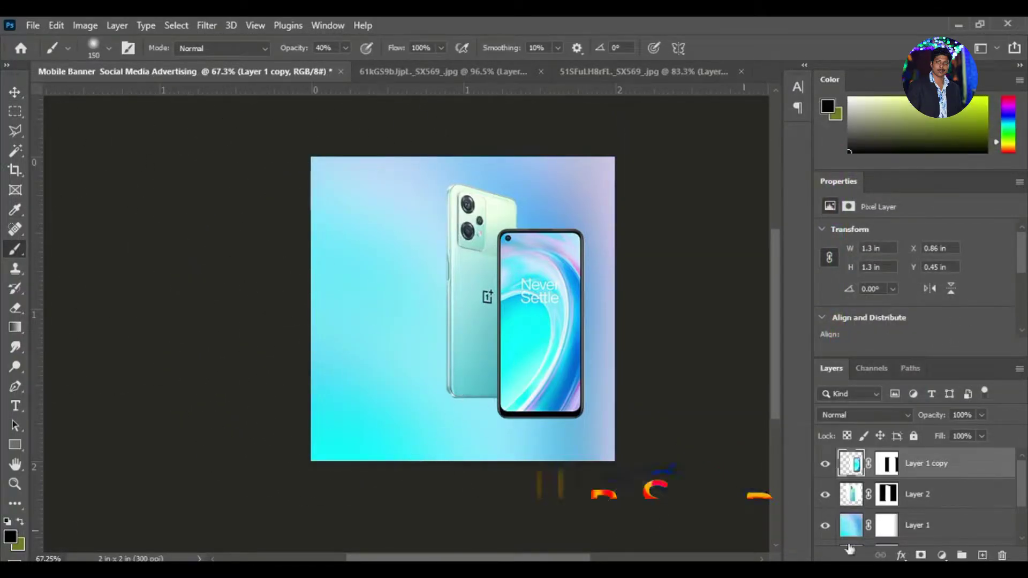
click(982, 555)
click(346, 48)
drag(354, 66, 388, 66)
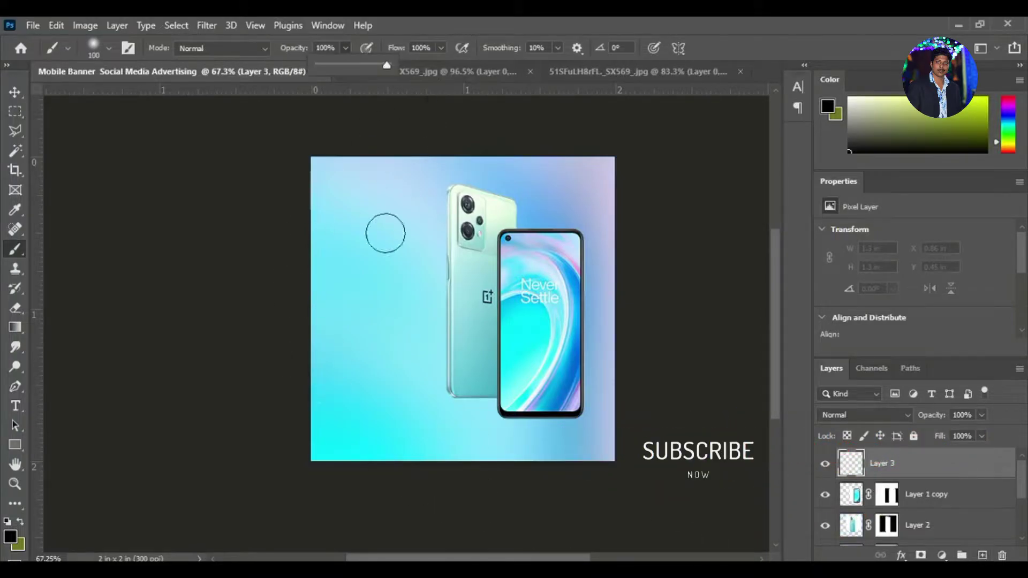
Step: Enlarge the brush to 175 px and paint a dense, soft black spot beside the phones on the new layer
key(bracketright)
key(bracketright)
key(bracketright)
click(384, 367)
click(384, 367)
click(384, 367)
click(15, 92)
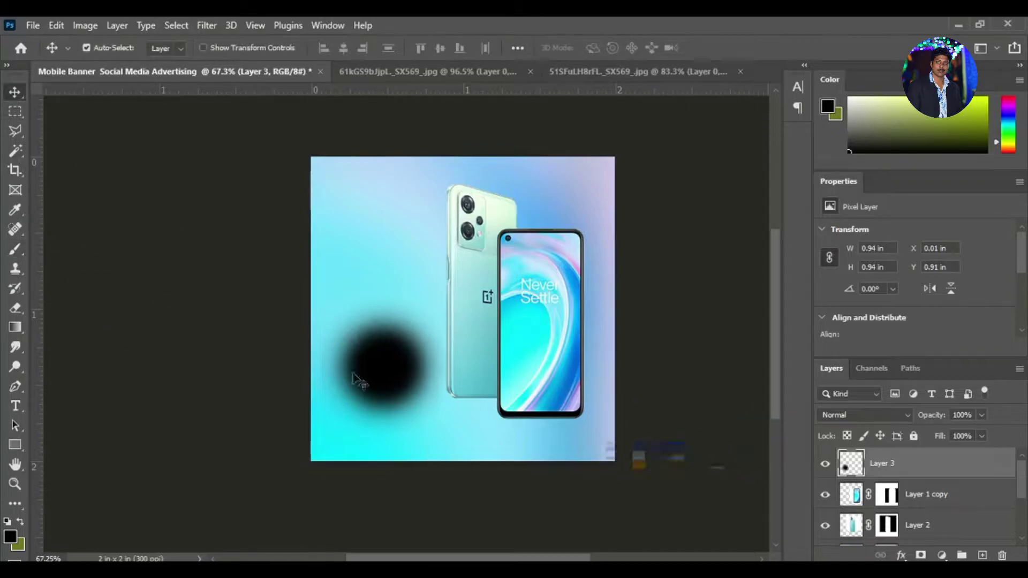
Step: Transform the black spot into a thin, wide floor shadow about 1.17 in by 0.1 in
key(ctrl+t)
drag(384, 438, 402, 330)
drag(446, 312, 557, 311)
drag(334, 315, 311, 313)
key(Return)
drag(431, 322, 436, 424)
key(ctrl+t)
drag(568, 413, 529, 412)
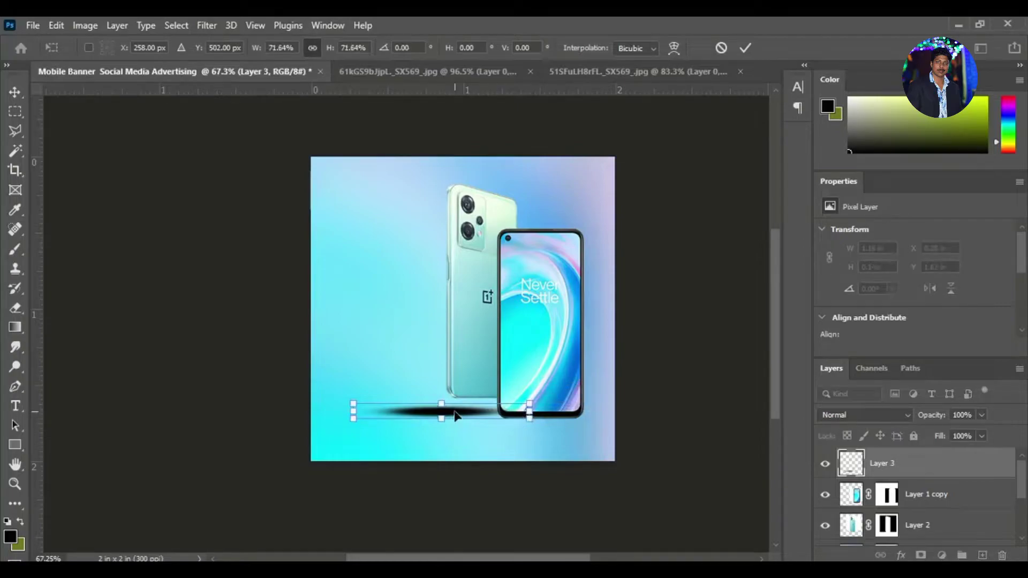
key(Return)
Step: Place the shadow layer behind the back-view phone and position it under that phone's base at about X 0.56 in, Y 1.57 in
drag(452, 420, 455, 406)
drag(883, 464, 889, 538)
drag(441, 401, 456, 407)
key(shift+Right)
key(shift+Right)
key(shift+Right)
key(Up)
key(Up)
key(Up)
key(Up)
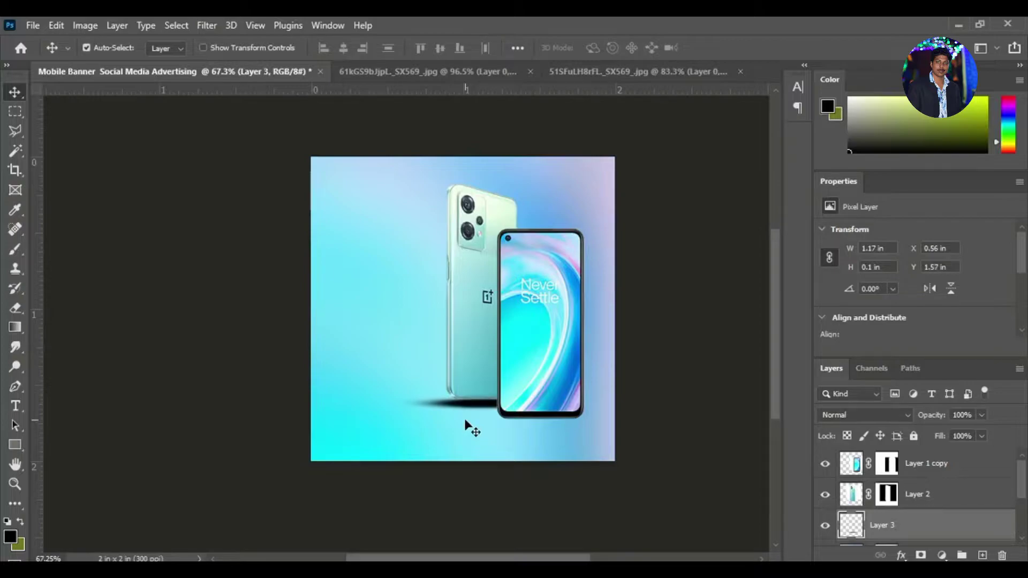
Step: Duplicate the shadow and position the copy under the front-view phone's base at about X 0.93 in, Y 1.69 in
drag(471, 409, 527, 434)
key(Up)
key(Up)
key(Up)
key(Up)
key(Up)
key(Up)
key(Up)
key(Up)
key(Up)
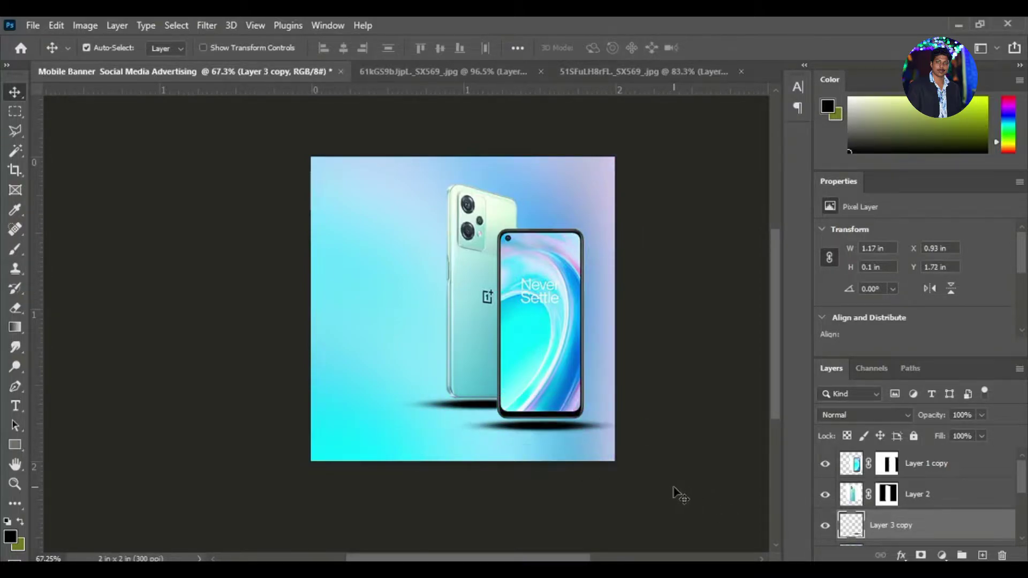
key(Down)
key(Up)
key(Up)
key(Up)
key(Up)
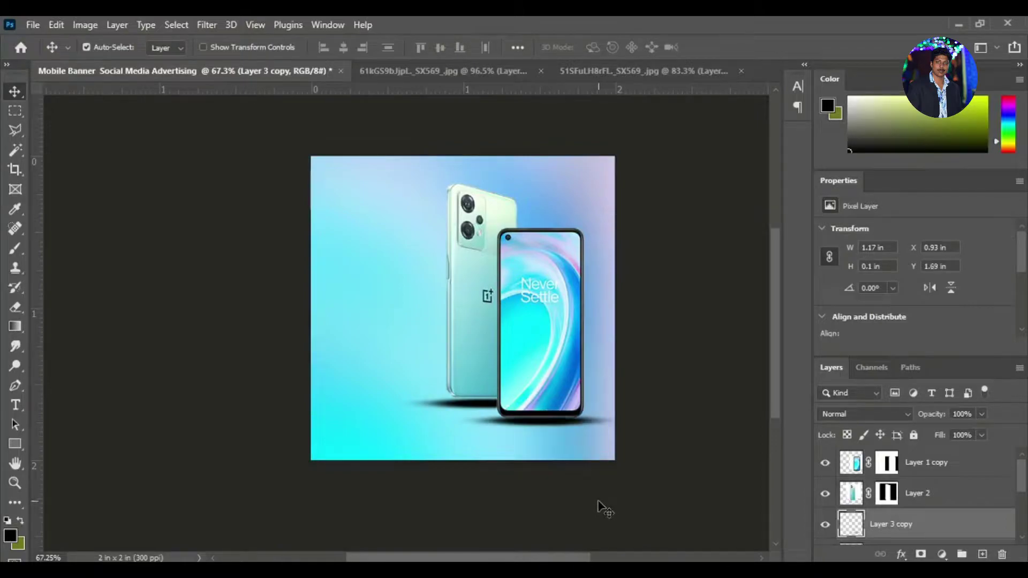
Step: Nudge the back-view phone's shadow up to about Y 1.55 in and set both shadow layers to 75% opacity
scroll(1024, 499, down, 1)
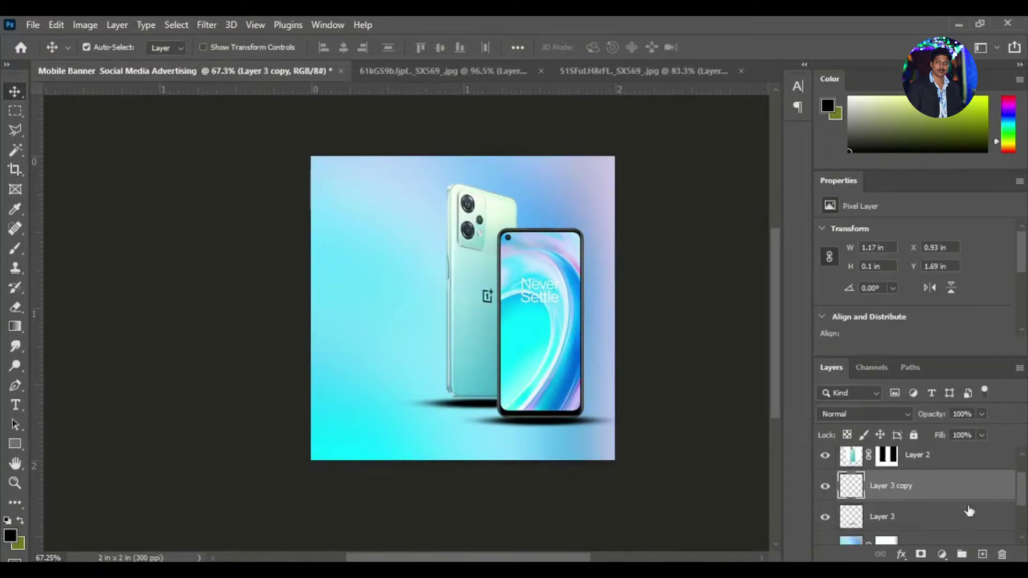
click(464, 417)
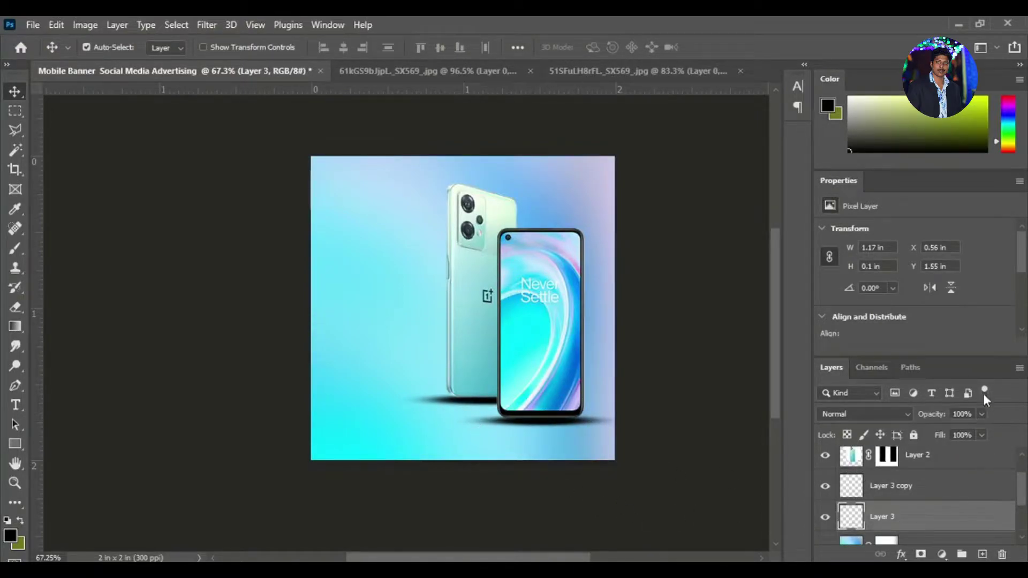
drag(977, 428, 903, 437)
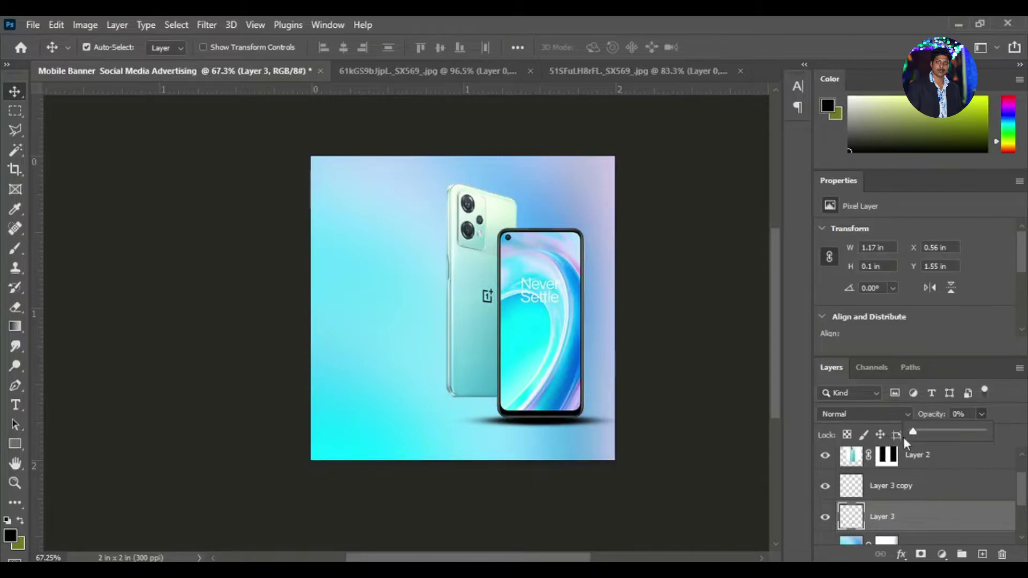
mouse_move(967, 434)
mouse_down()
mouse_move(978, 435)
mouse_move(965, 435)
mouse_up()
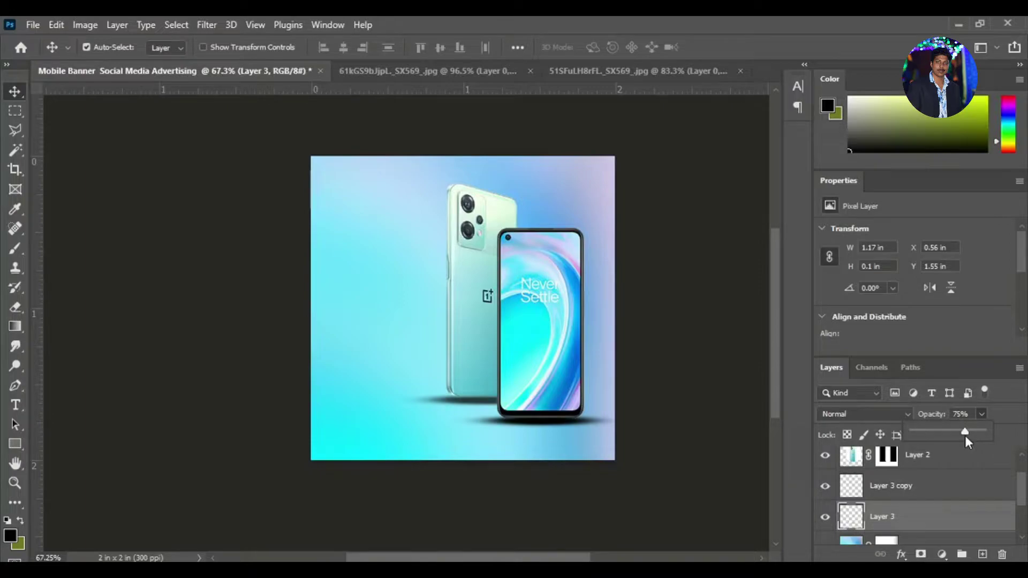
click(909, 485)
text(75)
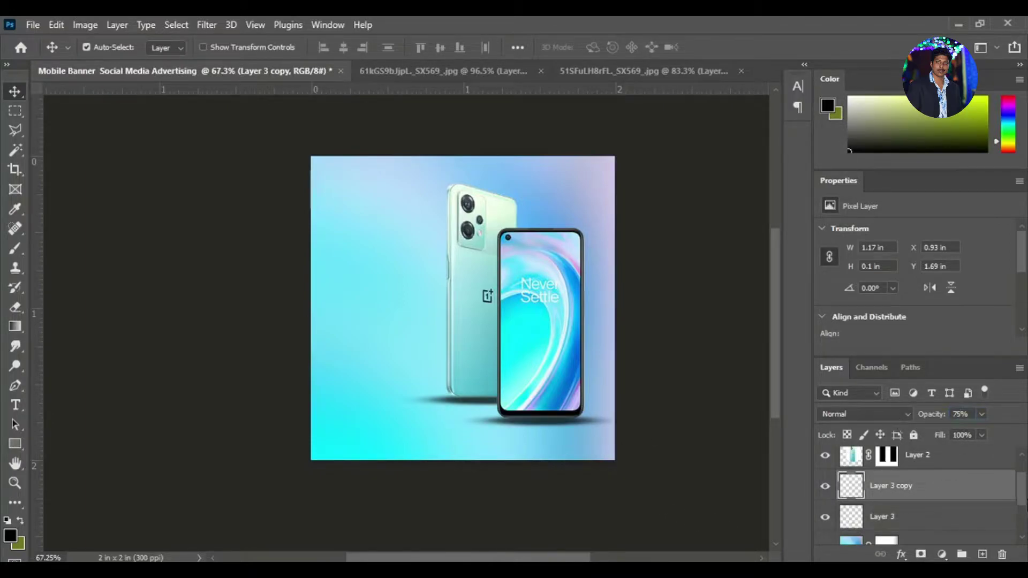
Step: Duplicate the front-view phone, flip the copy vertically and place it below the phone as a reflection at about Y 1.72 in
scroll(1024, 495, up, 1)
click(939, 474)
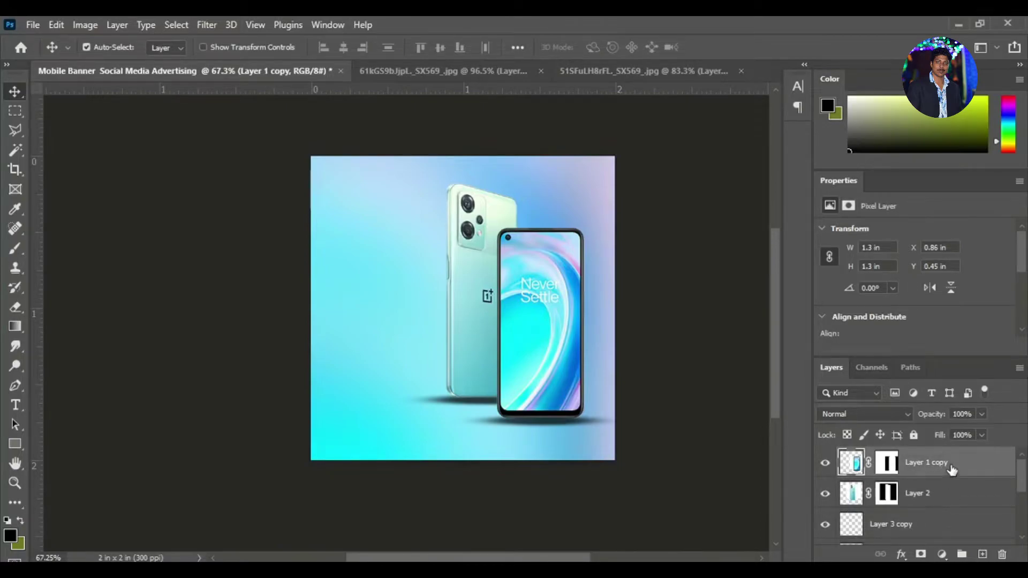
drag(947, 470, 981, 555)
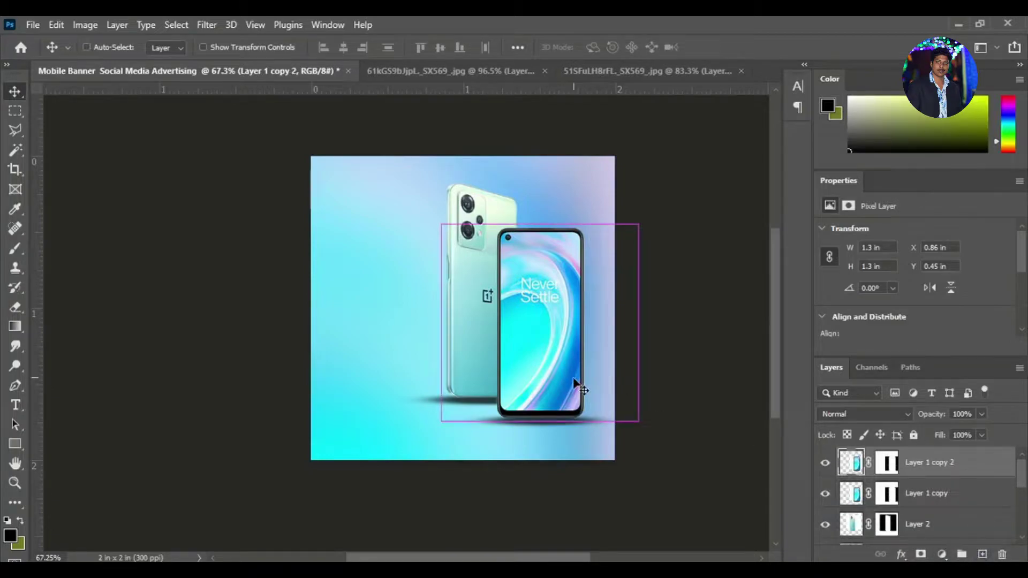
key(ctrl+t)
right_click(547, 374)
click(583, 366)
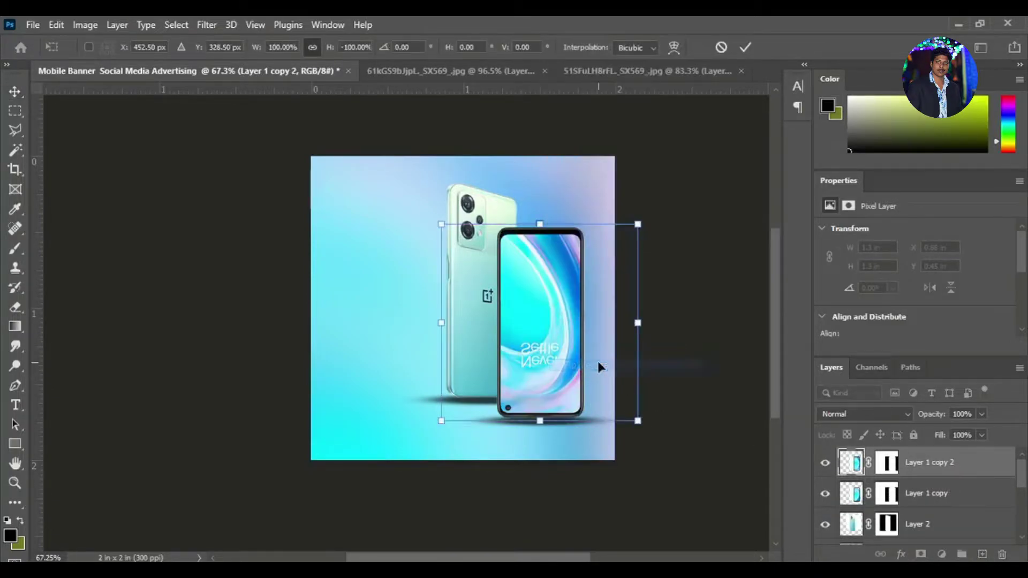
drag(558, 298, 562, 498)
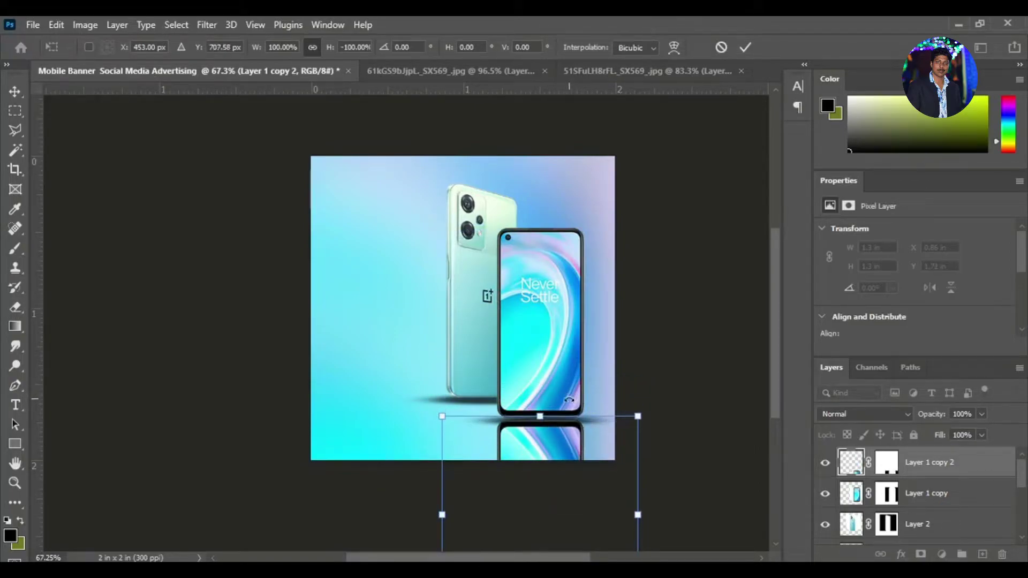
key(Return)
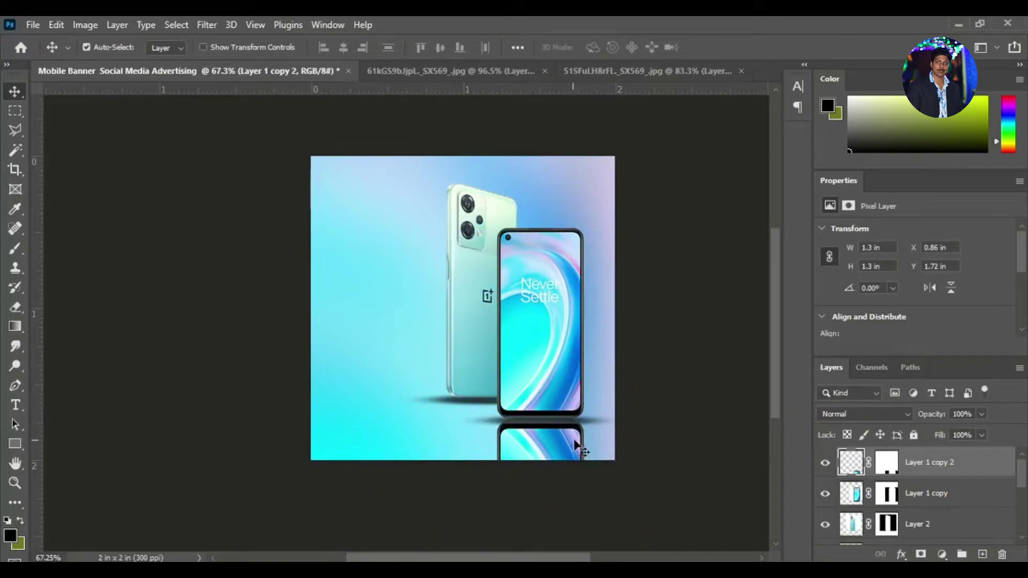
Step: Duplicate the back-view phone, flip the copy vertically and place it below the phone as a reflection at about Y 1.6 in
click(934, 531)
drag(938, 522, 983, 554)
key(ctrl+t)
right_click(473, 246)
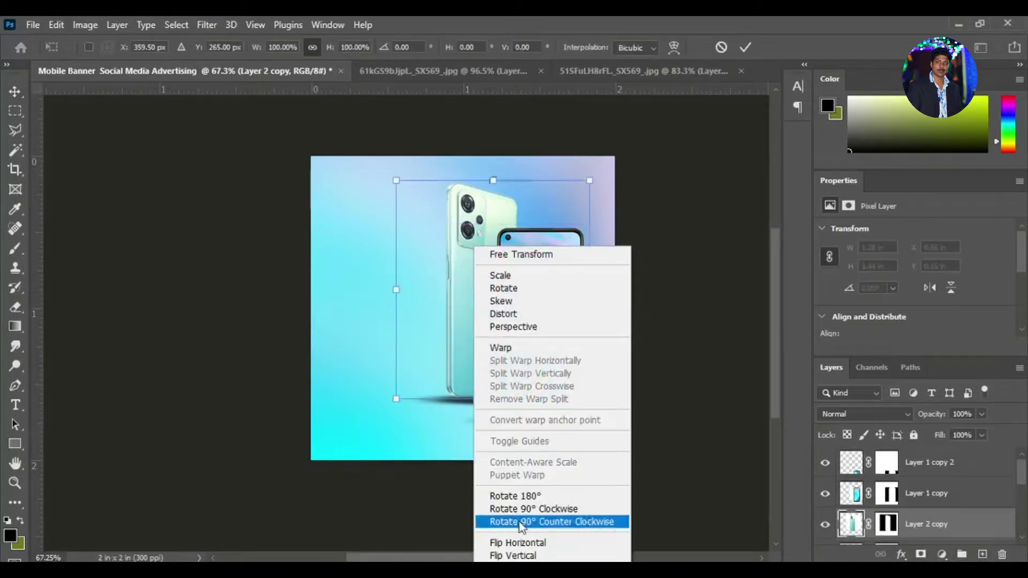
click(508, 555)
drag(471, 262, 483, 463)
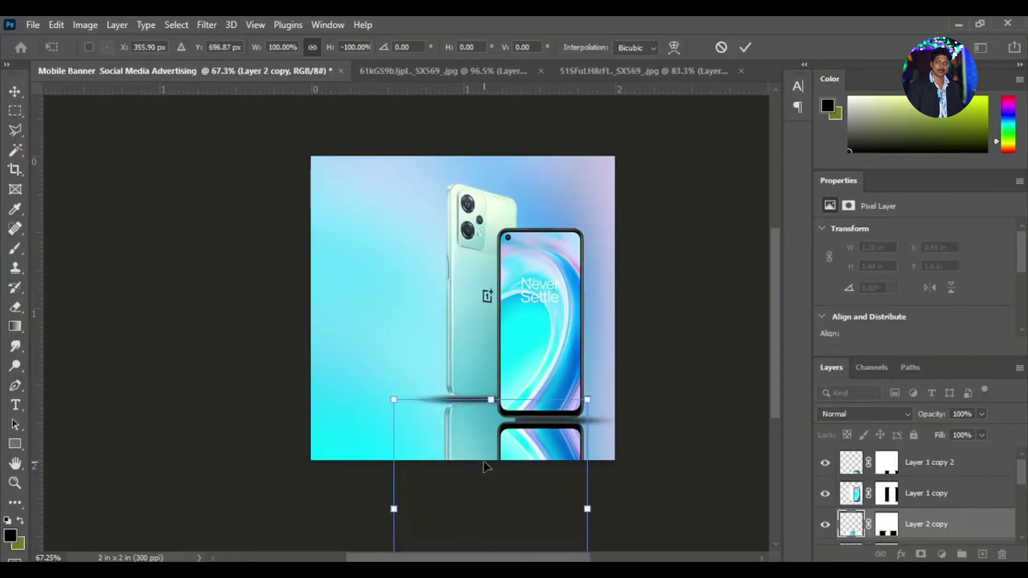
key(Return)
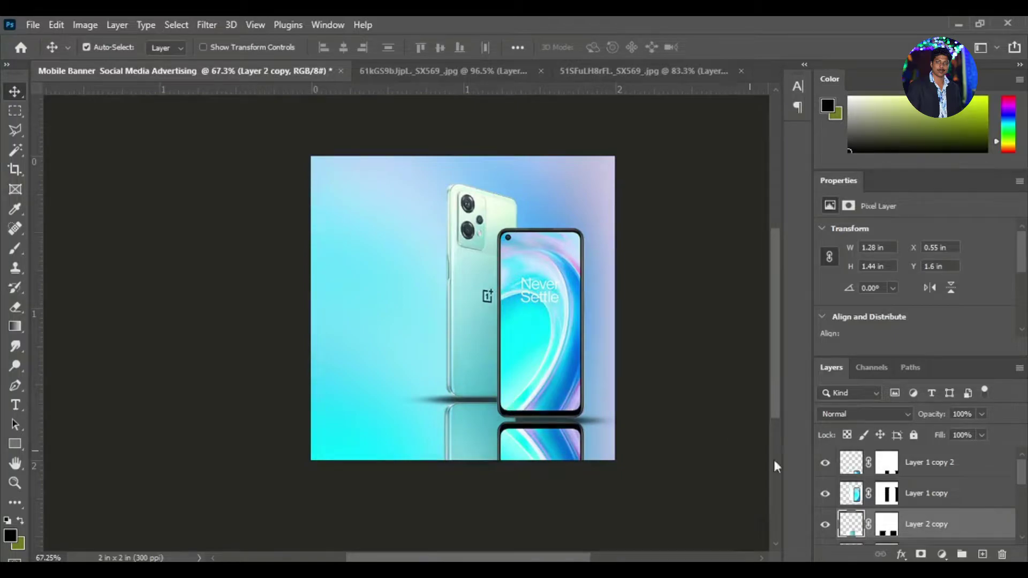
Step: Move the front phone's reflection next to the back phone's reflection in the layer order and convert both into one smart object
drag(1025, 474, 1025, 474)
drag(934, 462, 926, 498)
scroll(1022, 502, down, 1)
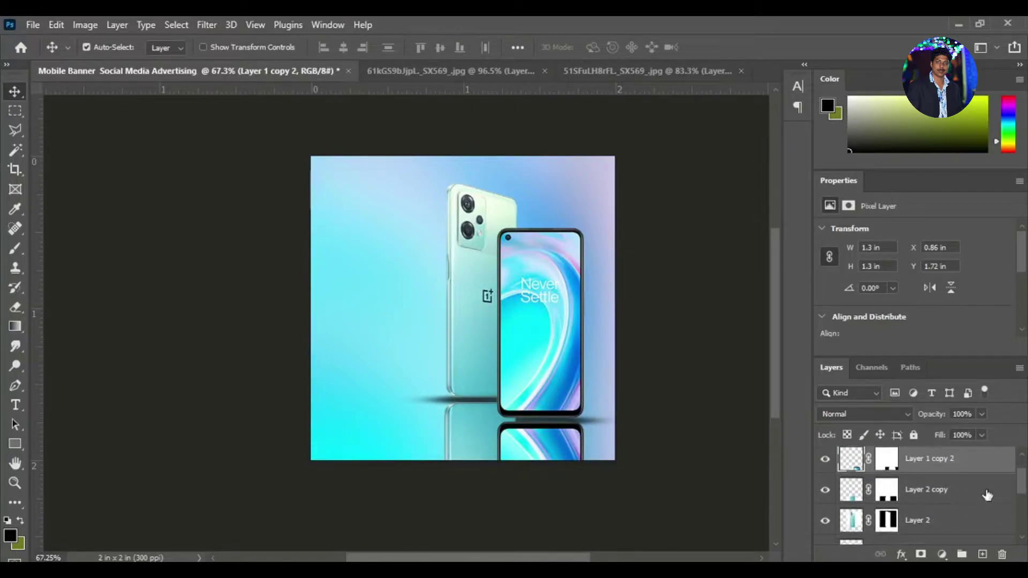
shift+click(927, 490)
right_click(927, 490)
click(784, 224)
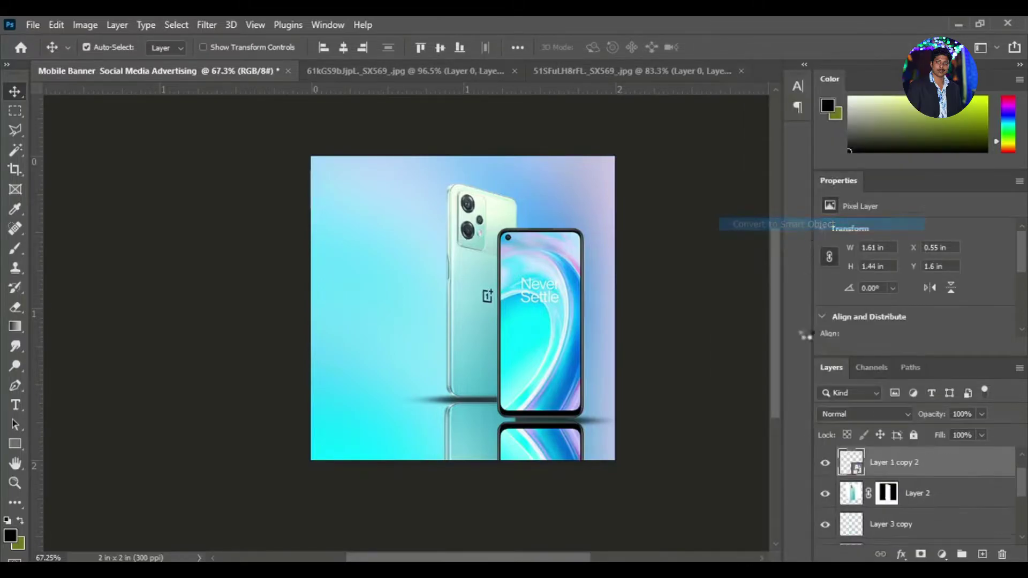
Step: Move the reflection smart object beneath both shadow layers, directly above the blurred artwork
drag(934, 469, 929, 511)
scroll(1022, 499, down, 1)
drag(1021, 493, 1021, 492)
drag(918, 463, 917, 524)
drag(1021, 492, 1021, 501)
drag(910, 462, 908, 508)
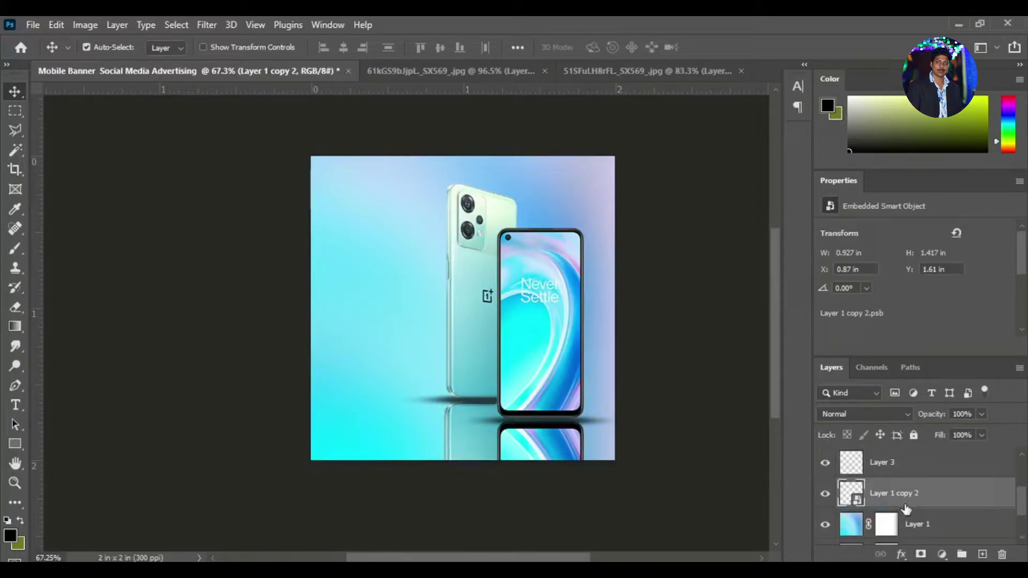
Step: Add a layer mask to the reflections and fade their lower part with a soft 250 px black brush at 2% smoothing
click(920, 553)
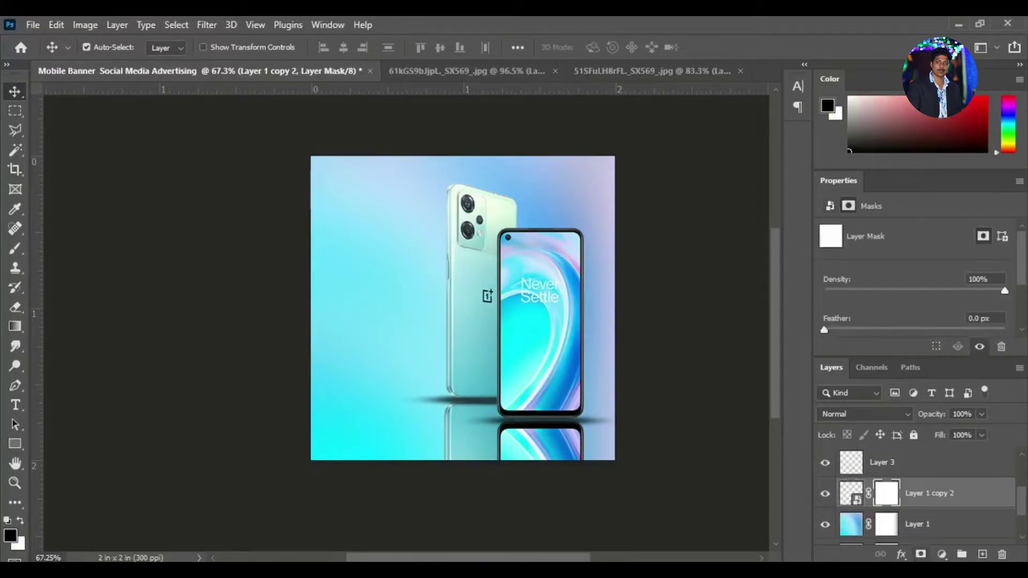
click(17, 255)
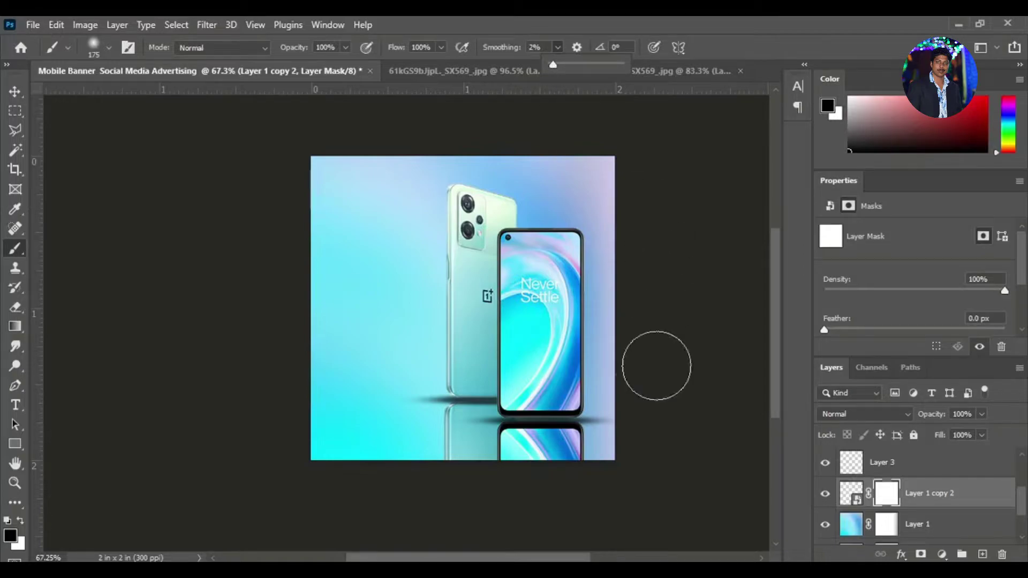
key(bracketright)
key(bracketright)
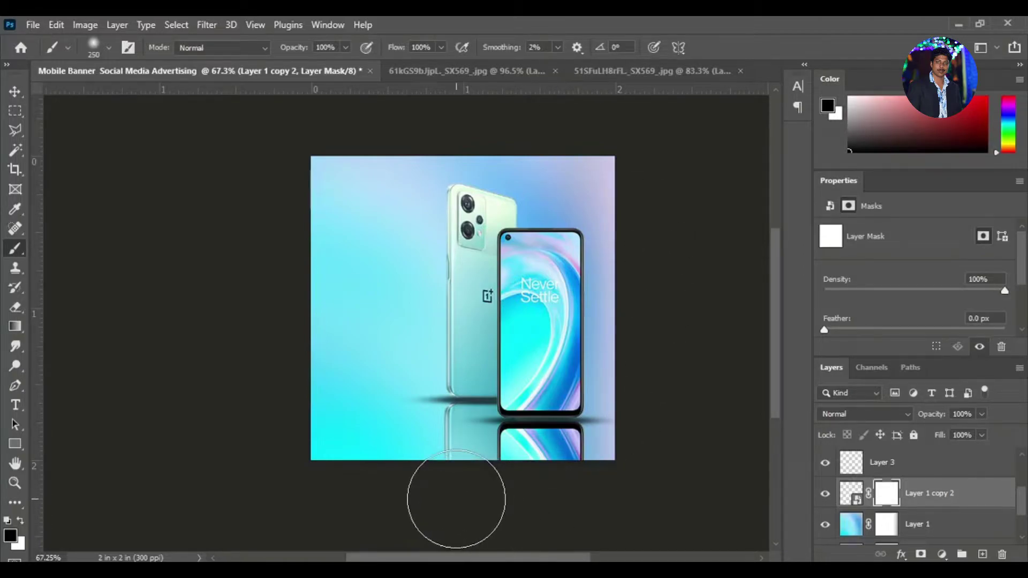
mouse_move(491, 491)
mouse_down()
mouse_move(572, 488)
mouse_move(435, 475)
mouse_move(591, 492)
mouse_move(587, 543)
mouse_move(551, 548)
mouse_move(540, 488)
mouse_move(440, 473)
mouse_move(426, 530)
mouse_move(588, 483)
mouse_move(485, 517)
mouse_move(348, 480)
mouse_move(461, 469)
mouse_up()
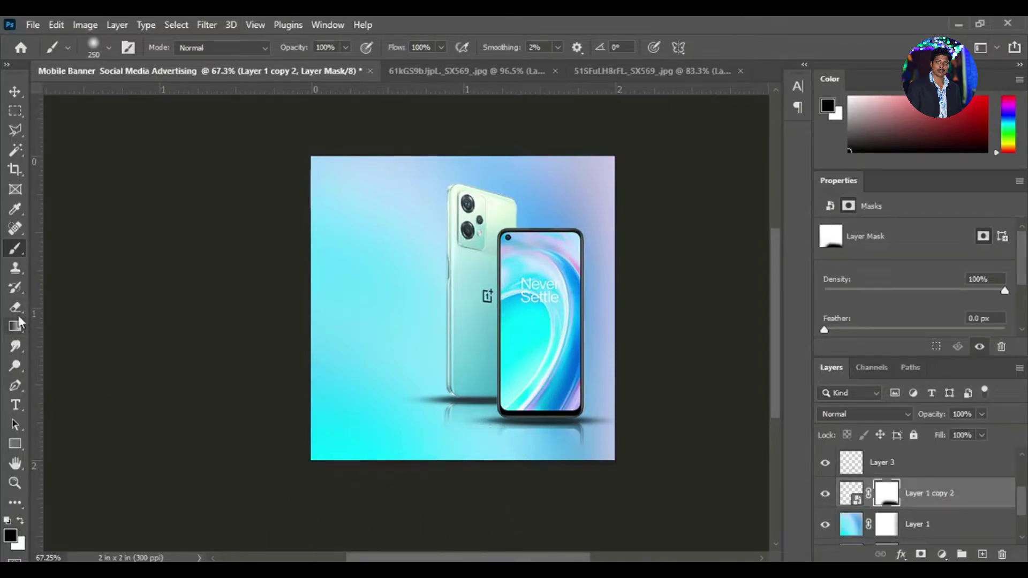
click(15, 93)
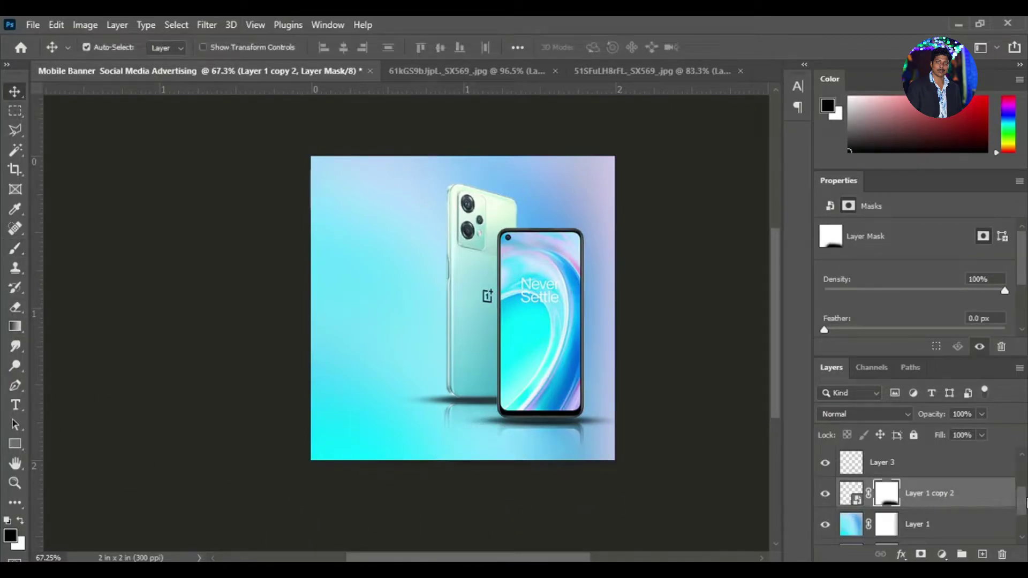
Step: Nudge the front-view phone's shadow up to about Y 1.65 in and the back-view phone's shadow to about Y 1.52 in
scroll(1025, 503, up, 2)
click(918, 498)
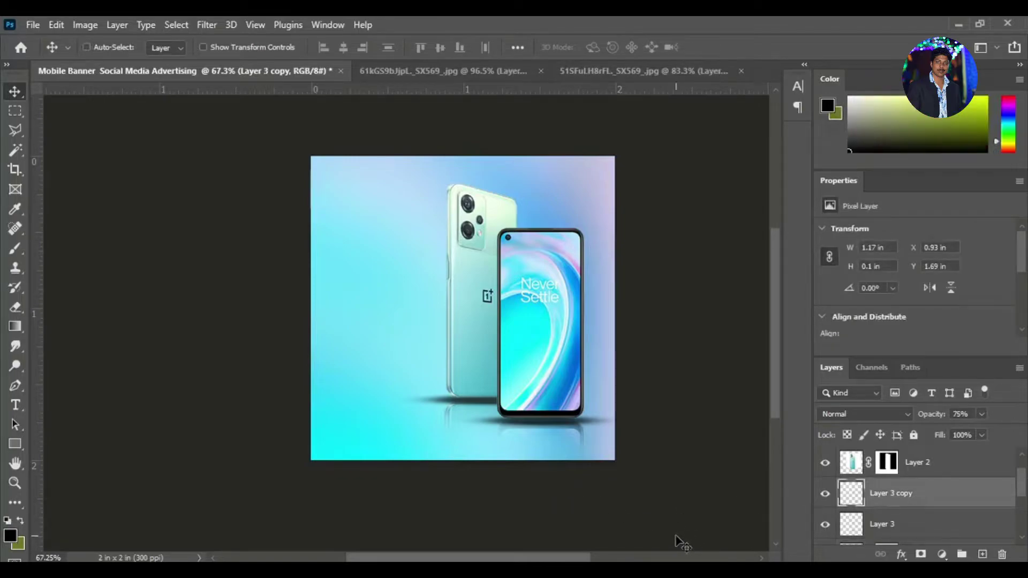
key(ctrl+t)
key(Return)
key(Up)
key(Up)
key(Up)
key(Up)
key(Up)
key(Up)
key(Up)
key(Up)
key(Up)
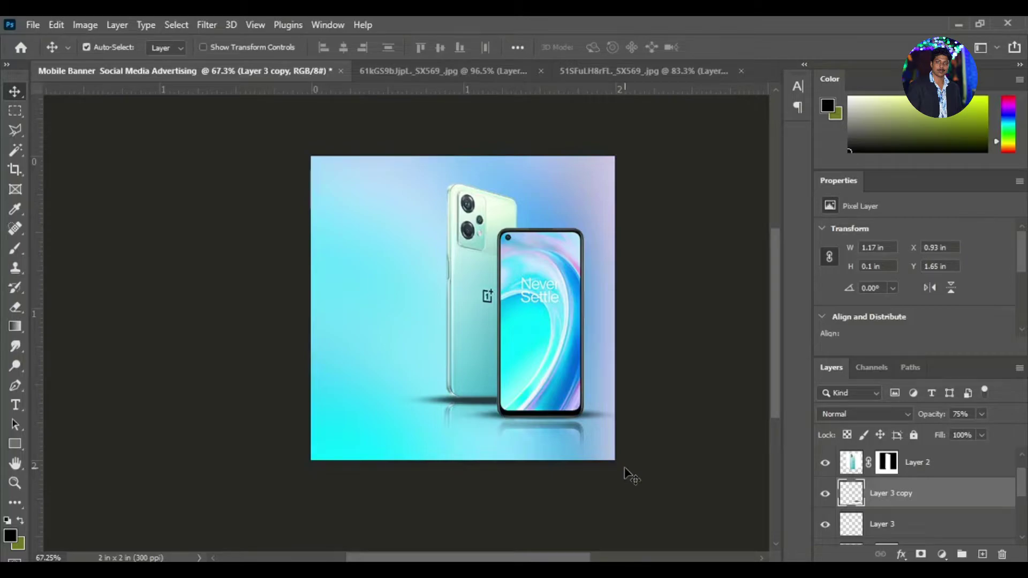
click(882, 528)
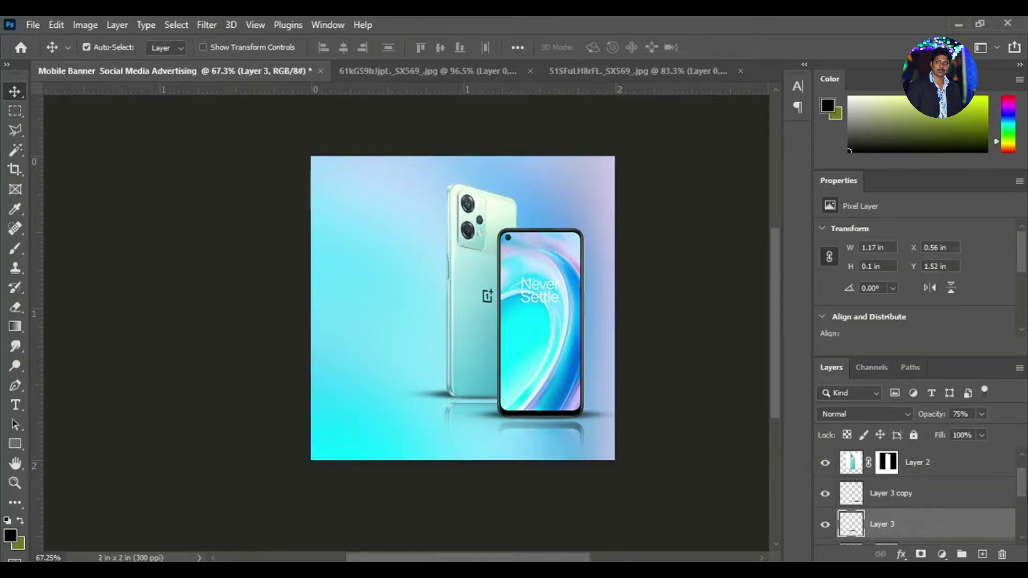
Step: Move the masked reflection layer up slightly so the reflections start closer to the phones' bases
click(585, 455)
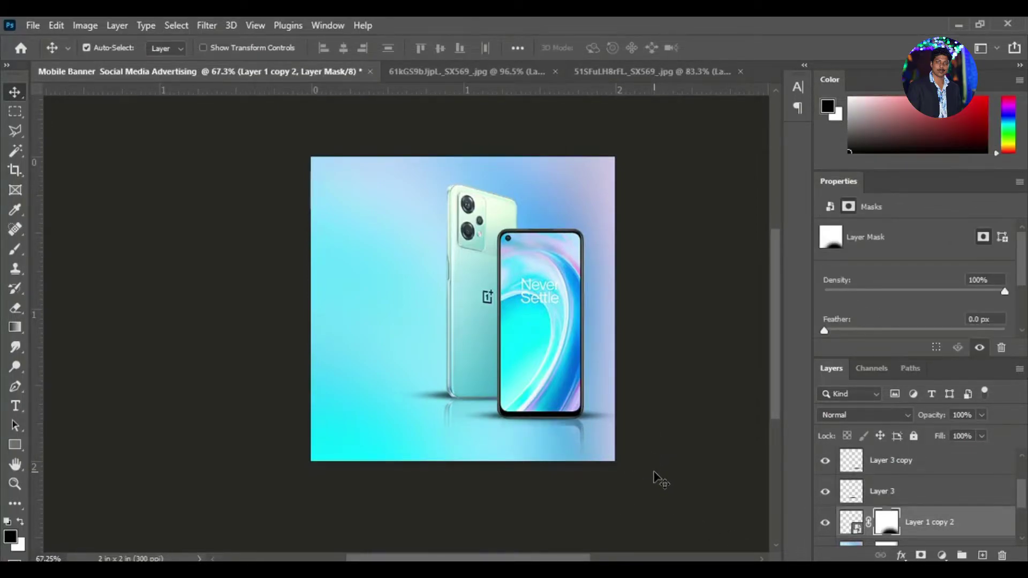
Step: Apply a Vibrance adjustment to the blurred artwork layer with vibrance at +100 and a slightly negative saturation
scroll(909, 503, down, 2)
click(851, 493)
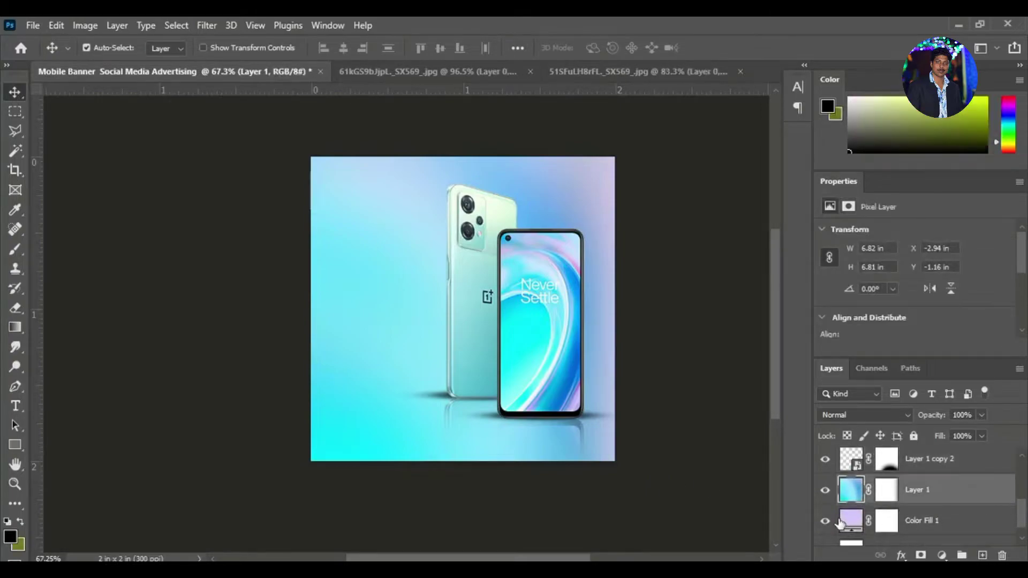
click(79, 21)
mouse_move(150, 65)
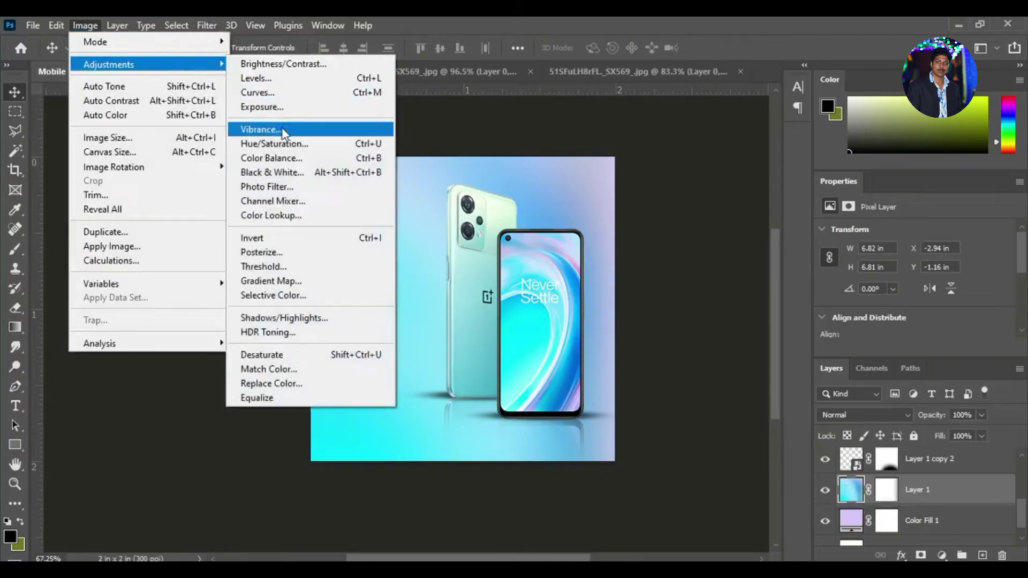
click(262, 129)
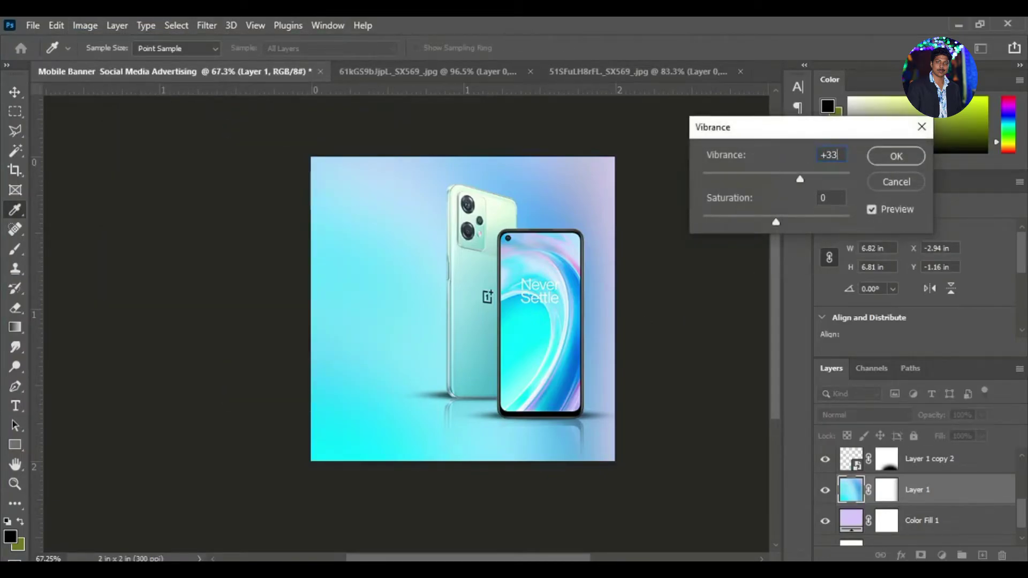
text(-9)
click(872, 210)
click(873, 210)
click(873, 209)
click(872, 210)
mouse_move(769, 221)
mouse_down()
mouse_move(877, 208)
mouse_move(682, 224)
mouse_move(768, 223)
mouse_up()
drag(800, 179, 859, 178)
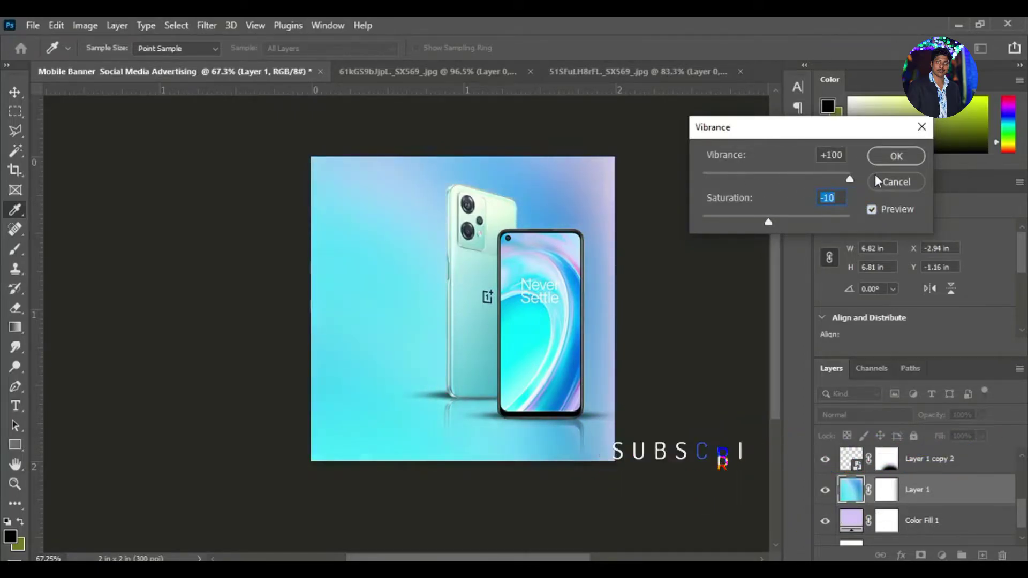
drag(768, 222, 772, 222)
click(884, 160)
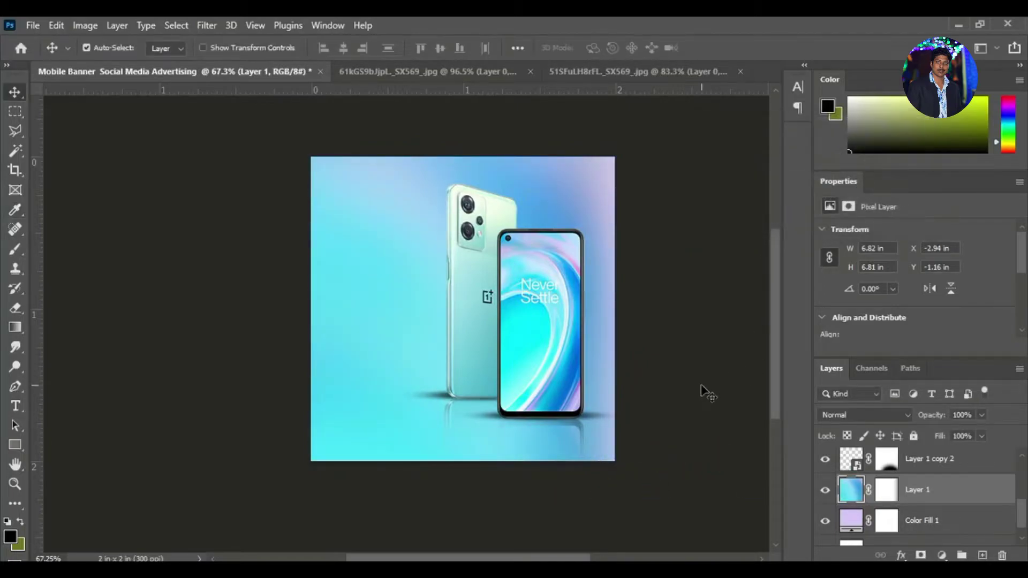
Step: Create an empty layer and place it beneath the reflection layer, directly above the blurred artwork
scroll(1023, 514, up, 1)
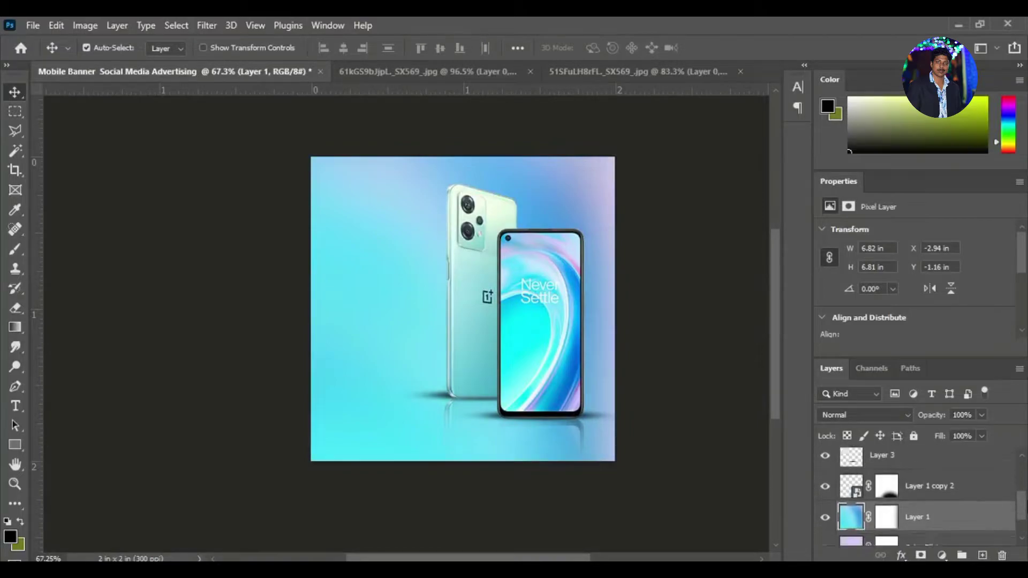
click(948, 482)
click(982, 555)
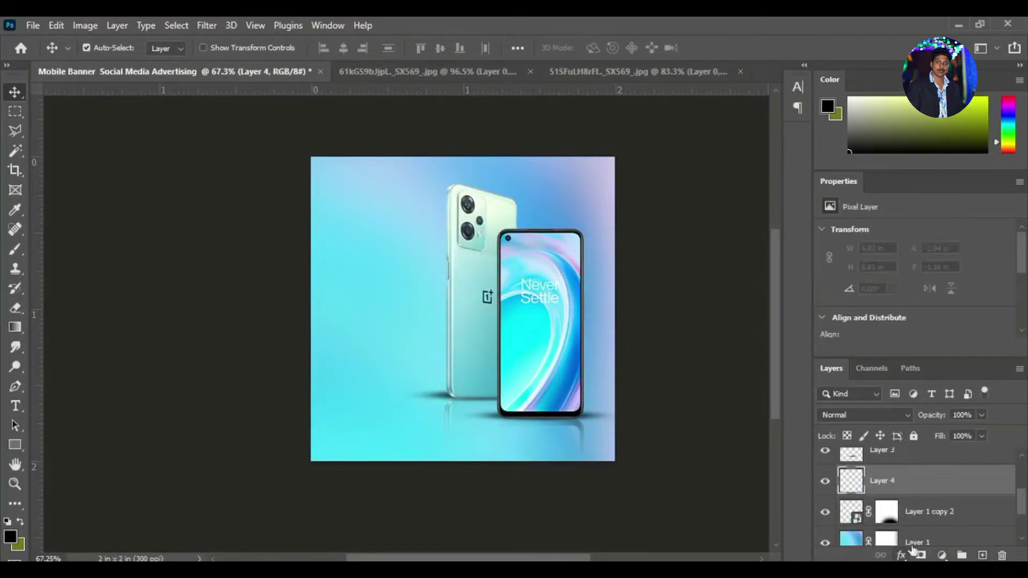
drag(917, 522, 952, 488)
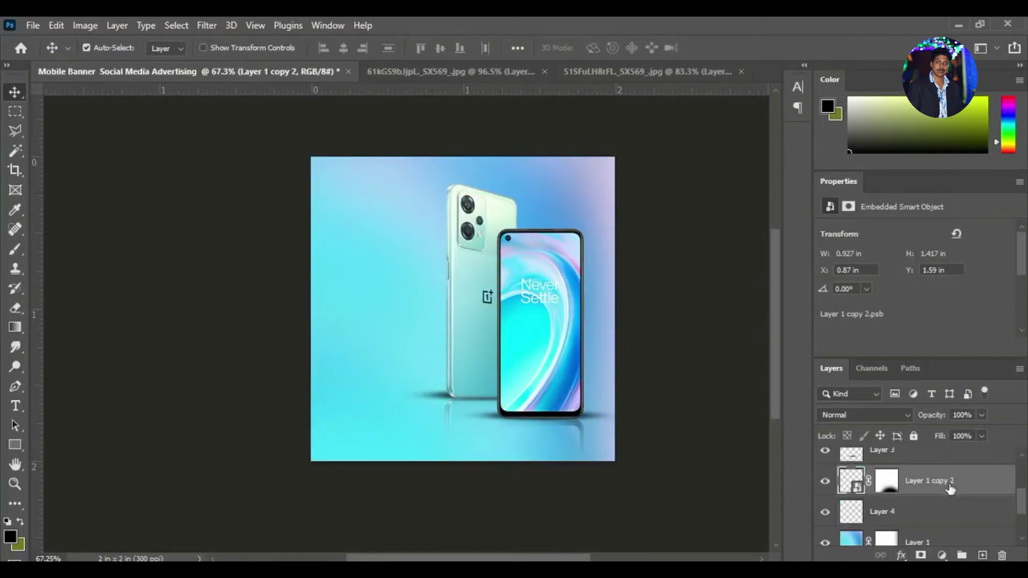
click(916, 516)
Step: Set the foreground colour to a light green, #68d99d
click(12, 535)
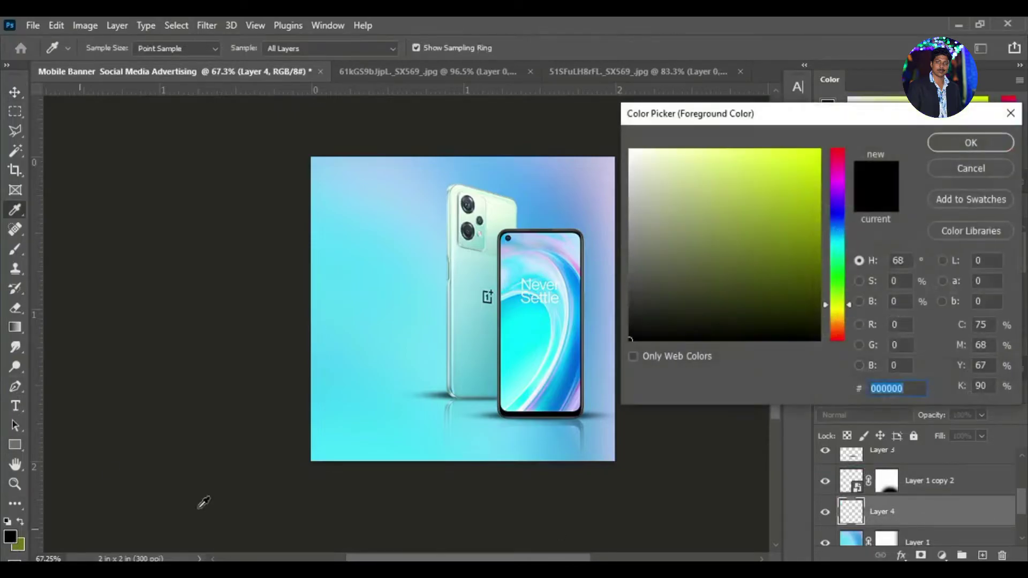
click(578, 265)
click(576, 390)
click(576, 393)
click(574, 397)
click(572, 397)
click(533, 404)
click(534, 405)
click(533, 406)
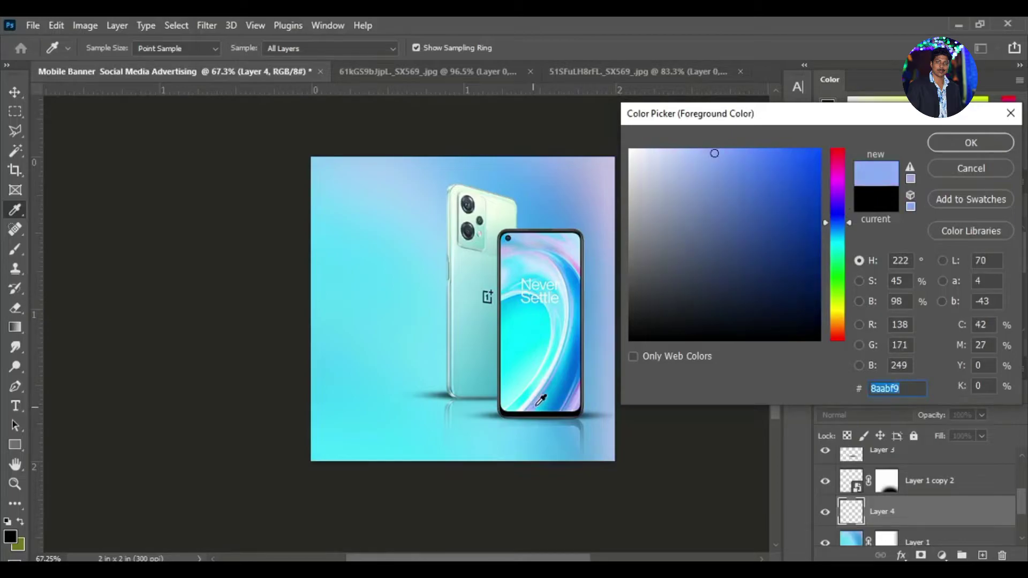
click(530, 241)
click(528, 240)
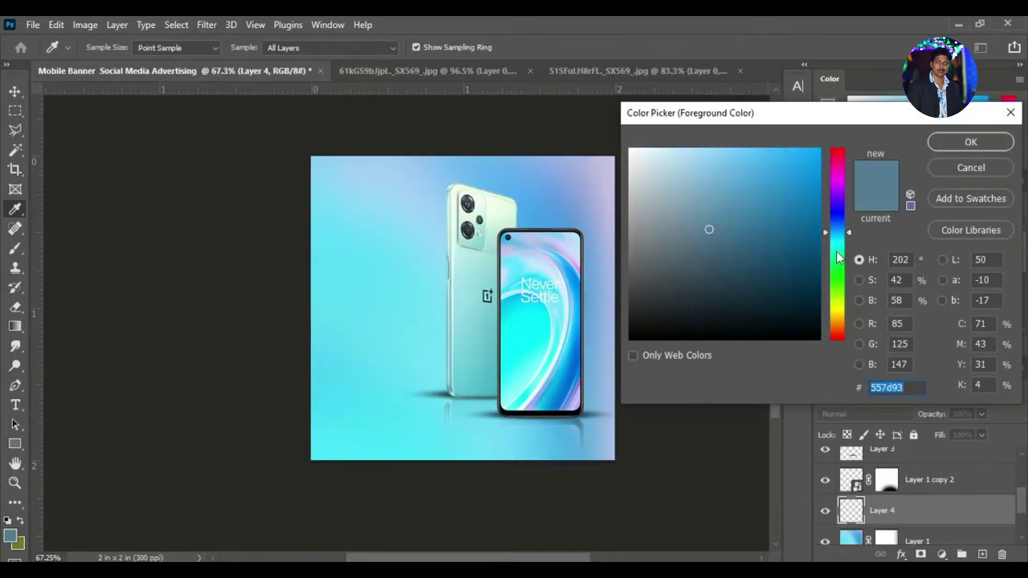
click(838, 258)
click(727, 174)
click(934, 145)
Step: Paint a soft green glow behind the phones on the new layer with a 500 px brush
key(b)
click(518, 265)
key(ctrl+z)
click(12, 536)
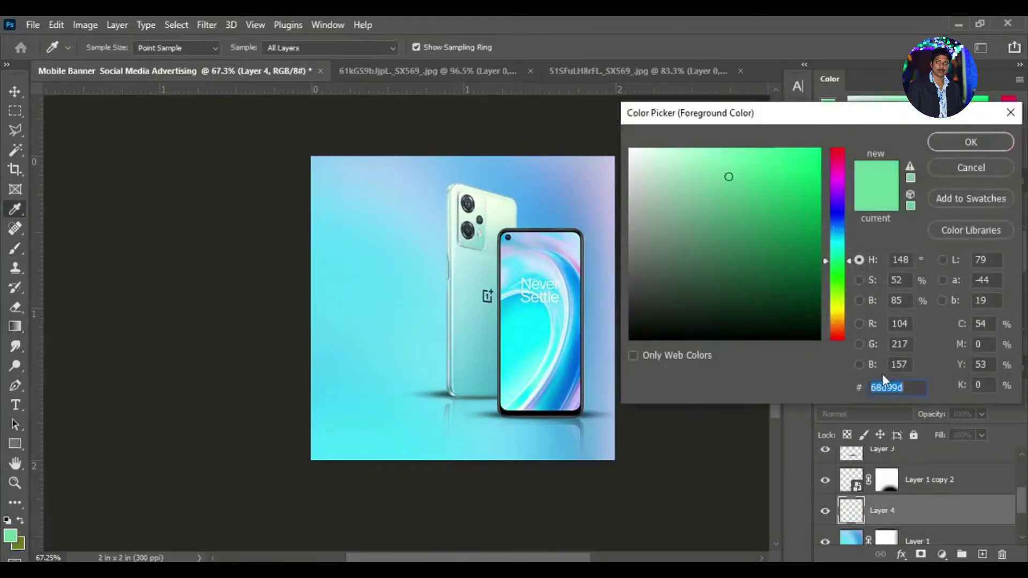
click(956, 145)
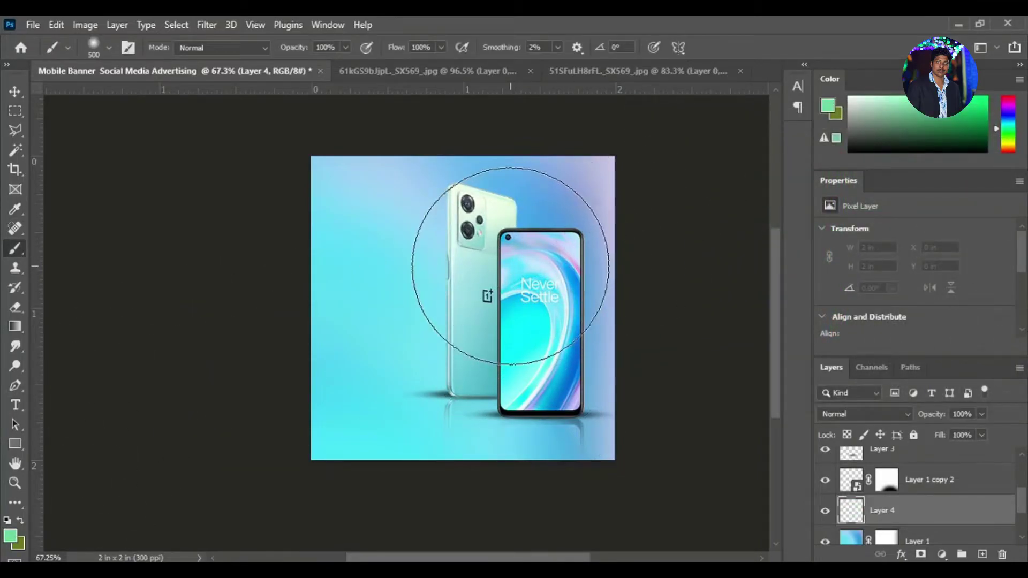
click(500, 271)
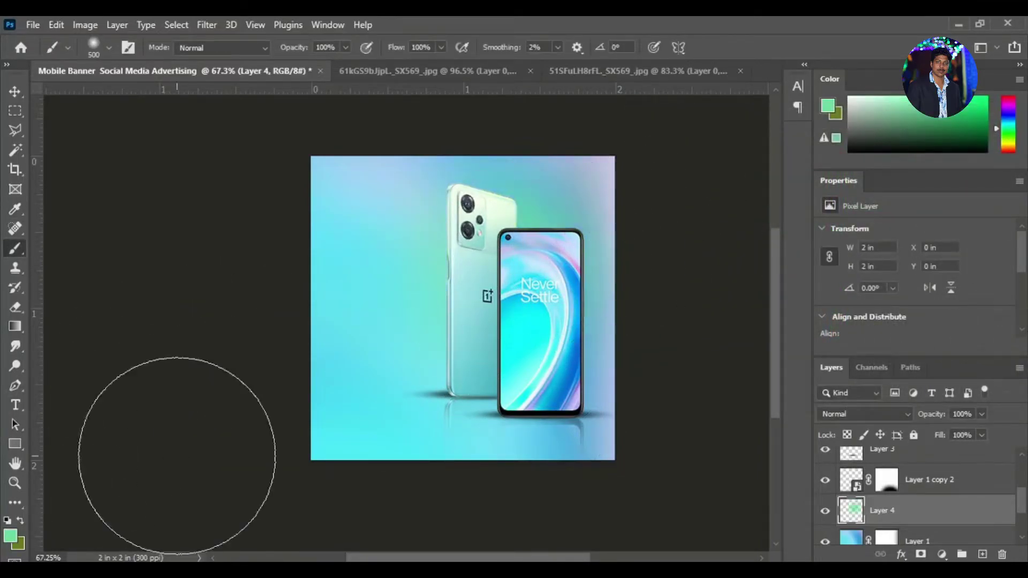
click(15, 90)
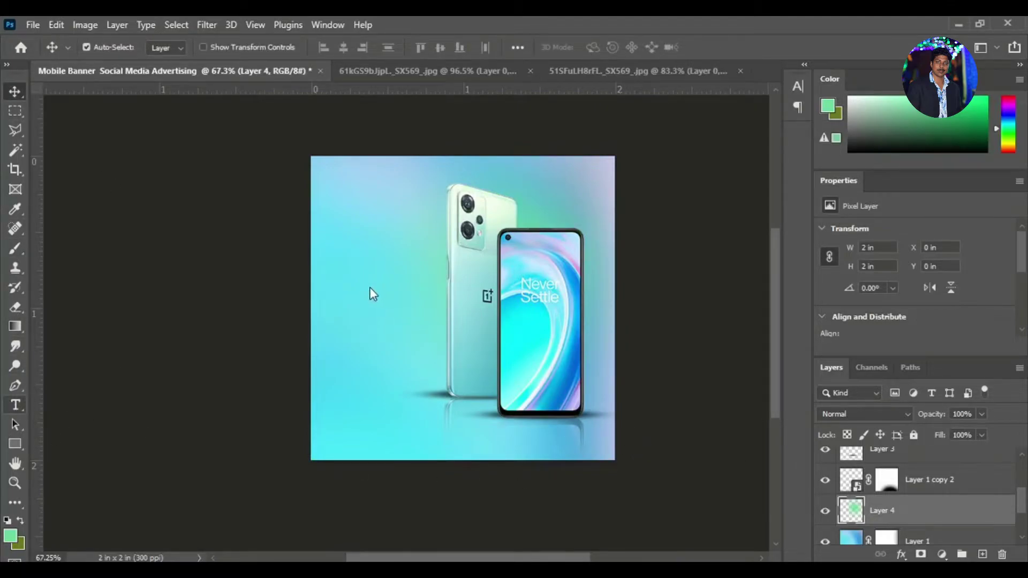
click(373, 318)
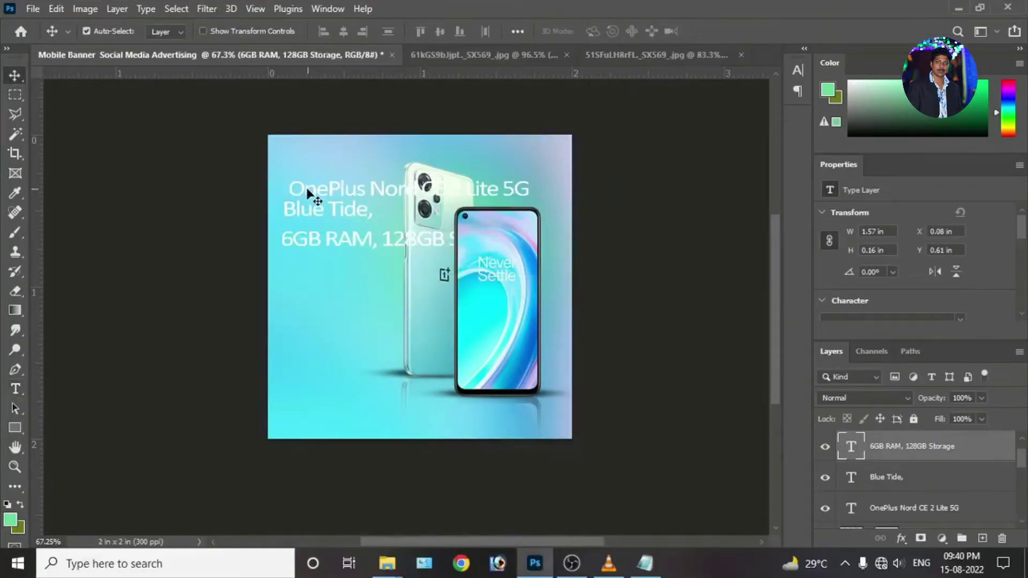
Step: Scale the "OnePlus Nord CE 2 Lite 5G" title down to about 1.11 in wide and place it near the banner's upper edge
click(342, 182)
click(527, 193)
key(Return)
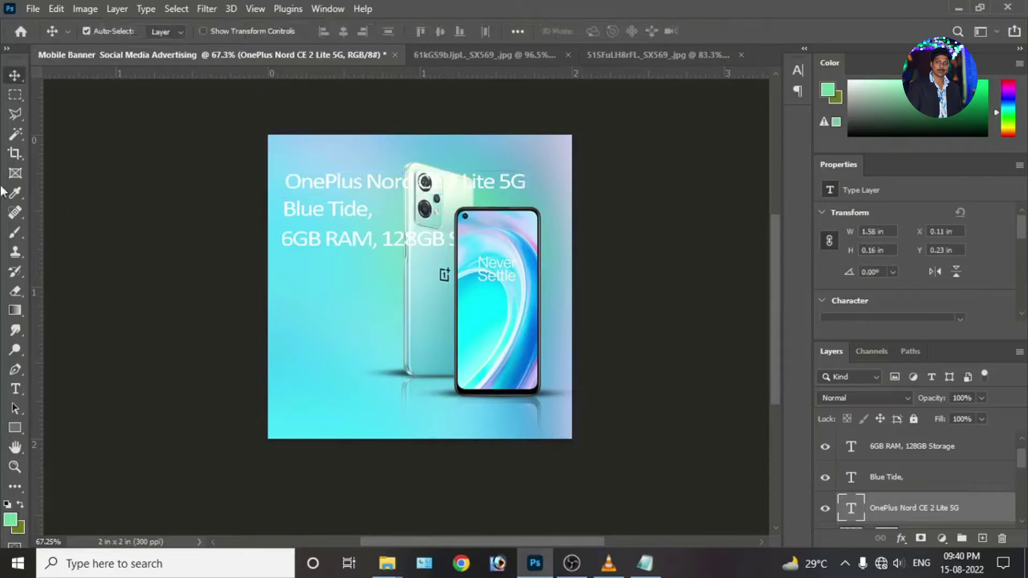
key(t)
key(v)
drag(324, 189, 324, 160)
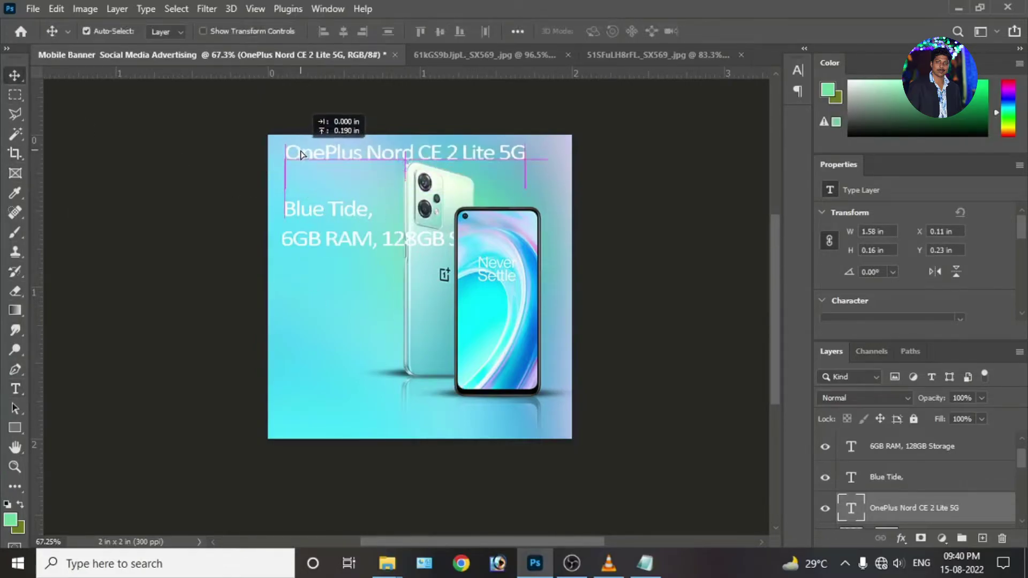
key(ctrl+t)
drag(527, 172, 486, 172)
key(Return)
drag(329, 165, 303, 159)
Step: Try to break the product title onto a second line before "CE 2 Lite 5G" and adjust its character settings
click(17, 391)
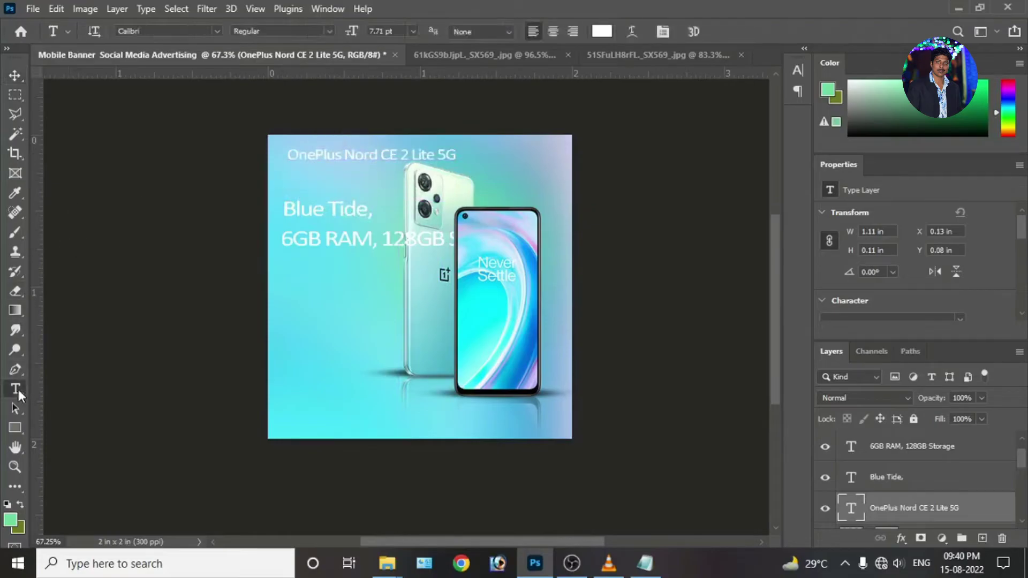
click(381, 156)
key(Return)
click(797, 70)
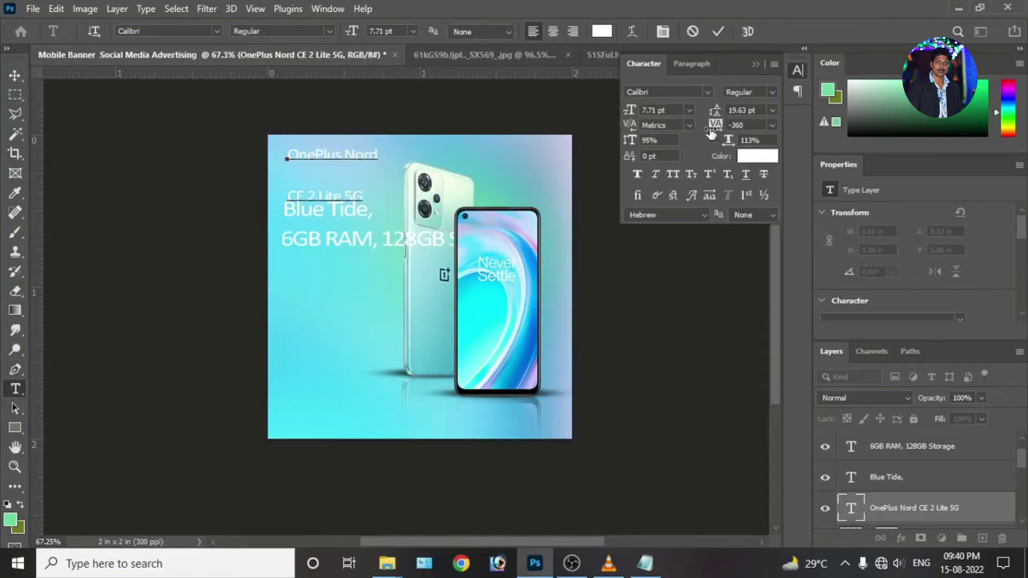
key(BackSpace)
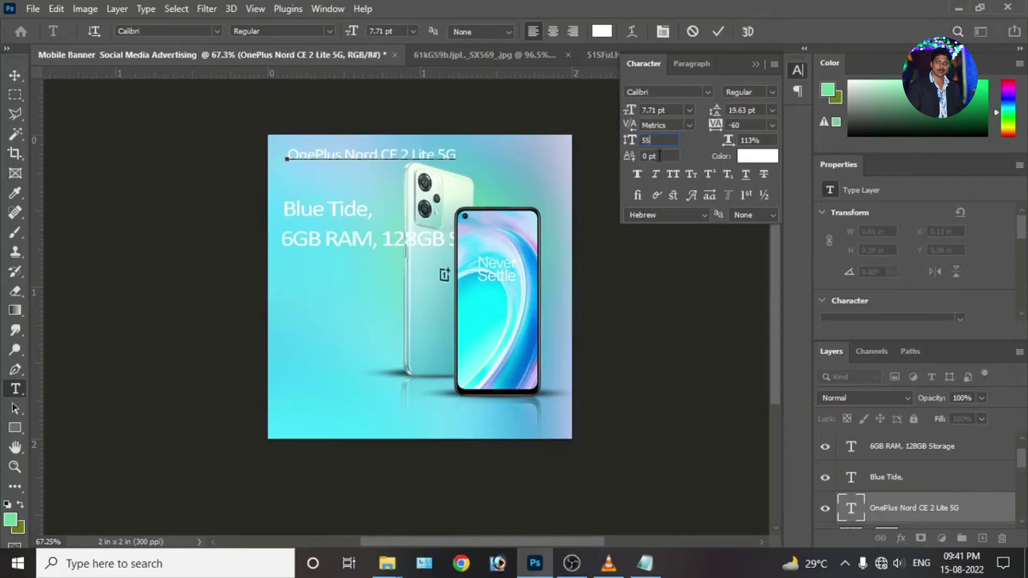
key(Return)
key(BackSpace)
Step: Copy "CE 2 Lite 5G" from the product title and remove it so the line reads "OnePlus Nord"
drag(461, 154, 376, 154)
key(ctrl+c)
key(BackSpace)
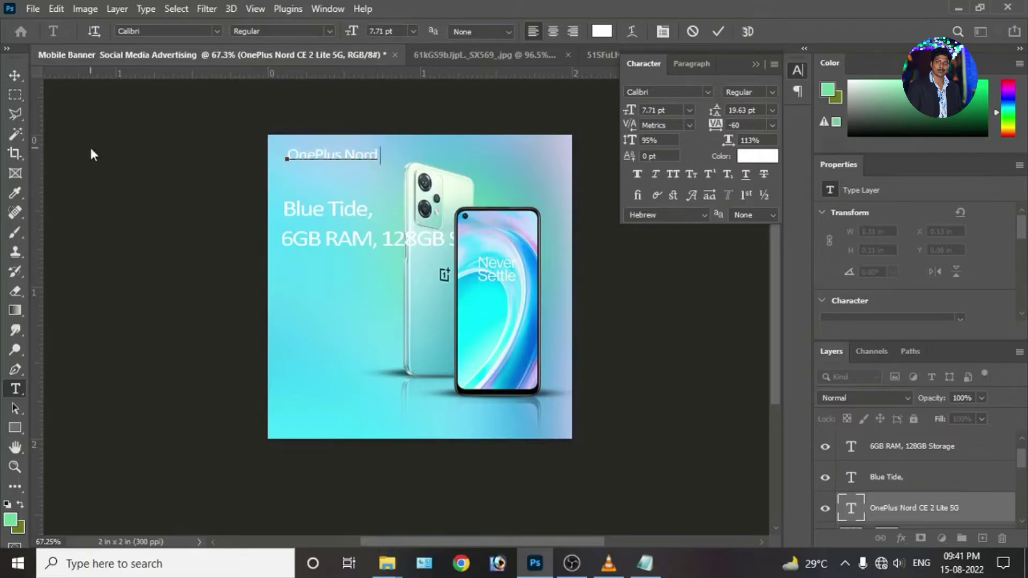
Step: Enlarge the "OnePlus Nord" title and move it down to just above the "Blue Tide," line
click(15, 74)
drag(296, 153, 300, 160)
key(ctrl+t)
drag(384, 164, 394, 168)
drag(353, 155, 352, 187)
key(Return)
Step: Try to shift a multi-layer selection of the phone artwork to the right, and undo it
drag(1021, 459, 1024, 497)
click(990, 448)
scroll(920, 487, up, 2)
shift+click(919, 482)
alt+drag(504, 350, 526, 347)
key(ctrl+z)
Step: Put the back-view phone in front of the front-view phone and move both, with shadows and reflections, slightly right and down
scroll(934, 471, up, 1)
mouse_move(955, 455)
mouse_down()
mouse_move(949, 524)
mouse_move(946, 474)
mouse_up()
click(321, 188)
drag(1022, 468, 1019, 508)
click(917, 456)
shift+click(934, 473)
shift+click(939, 506)
shift+click(942, 519)
scroll(1020, 513, up, 3)
drag(471, 305, 477, 325)
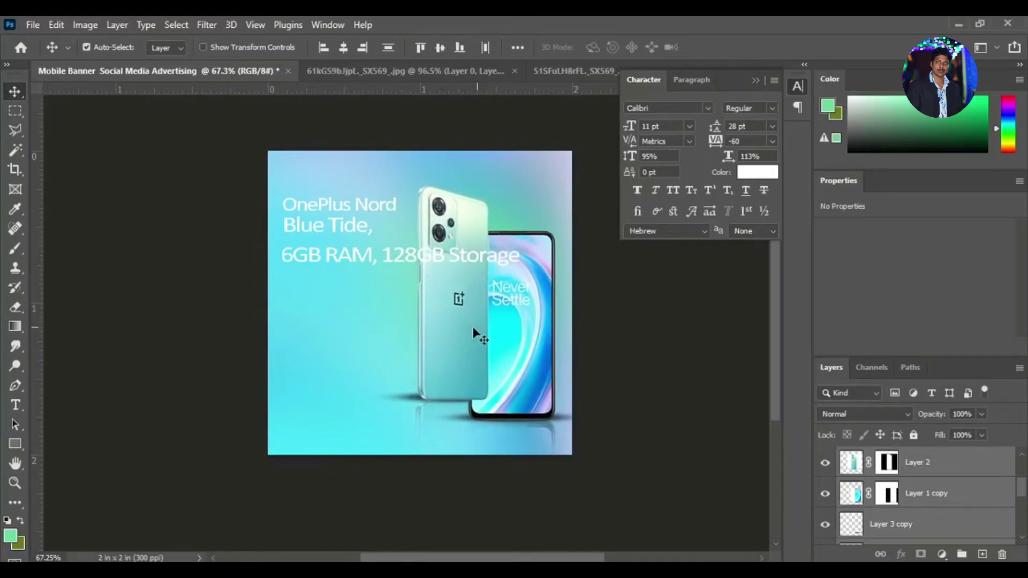
Step: Fine-tune the "OnePlus Nord" title's size to 9.95 pt and place a copy of it just below
drag(1021, 486, 1025, 469)
click(884, 527)
key(ctrl+t)
drag(398, 213, 396, 217)
key(Return)
key(Return)
drag(294, 213, 293, 221)
Step: Replace the copied title's text with "CE 2 Lite 5G" and position it under "OnePlus Nord" at about Y 0.39 in
click(15, 404)
drag(396, 212, 272, 218)
key(ctrl+v)
click(18, 90)
click(15, 91)
key(shift+Down)
key(shift+Down)
Step: Move the "Blue Tide," line down to about Y 0.51 in, beneath "CE 2 Lite 5G", lined up with the titles above
double_click(286, 227)
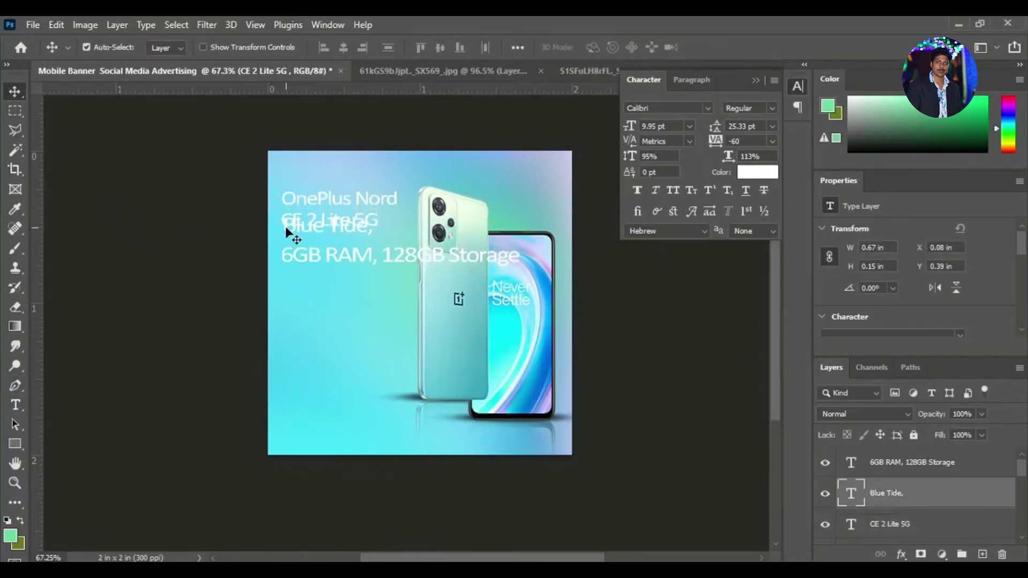
click(13, 92)
drag(285, 229, 286, 243)
click(286, 203)
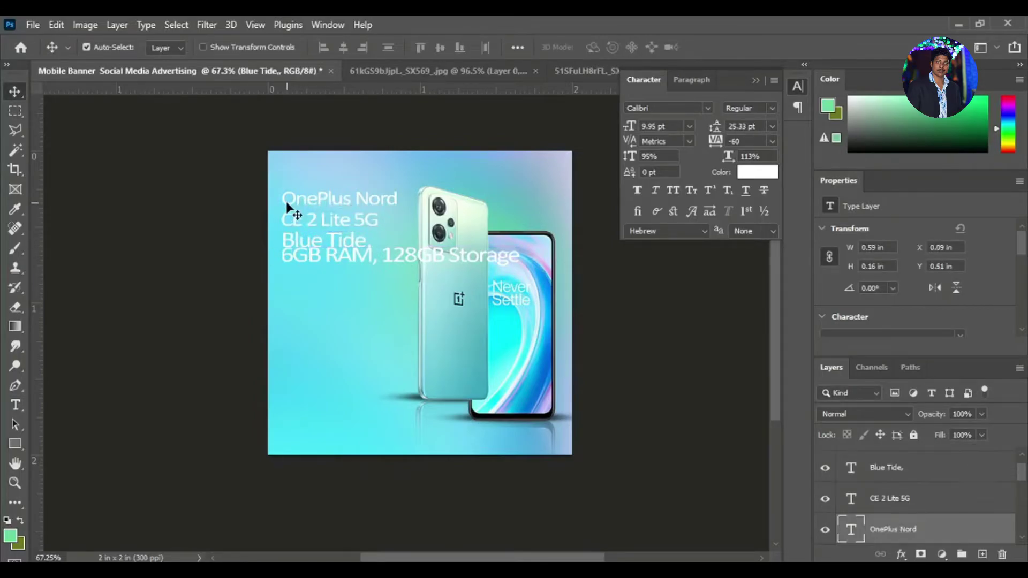
click(294, 243)
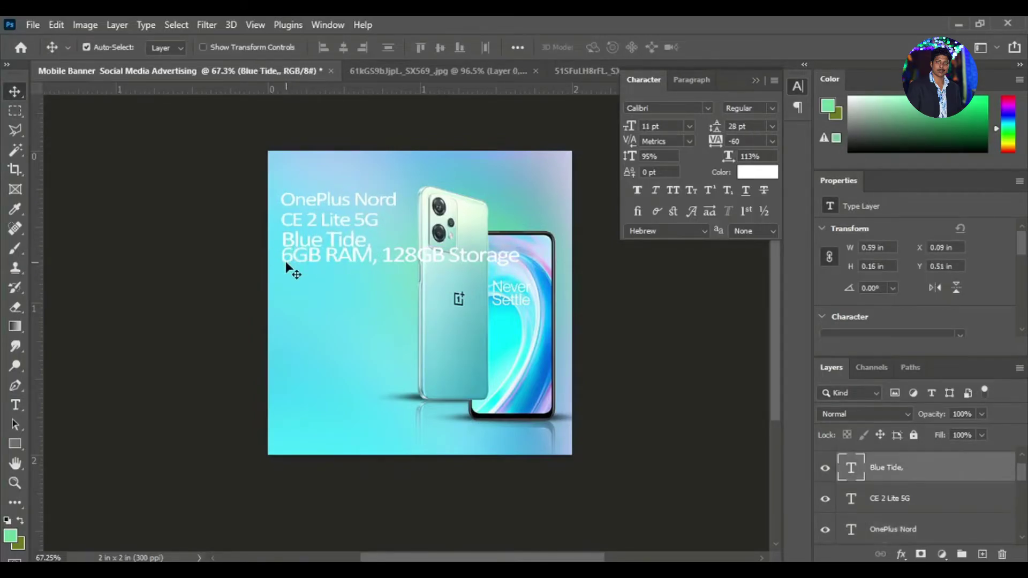
Step: Move the "6GB RAM, 128GB Storage" line down to about Y 0.79 in, leaving a gap below "Blue Tide,"
click(287, 265)
key(shift+Down)
key(shift+Down)
key(shift+Down)
key(t)
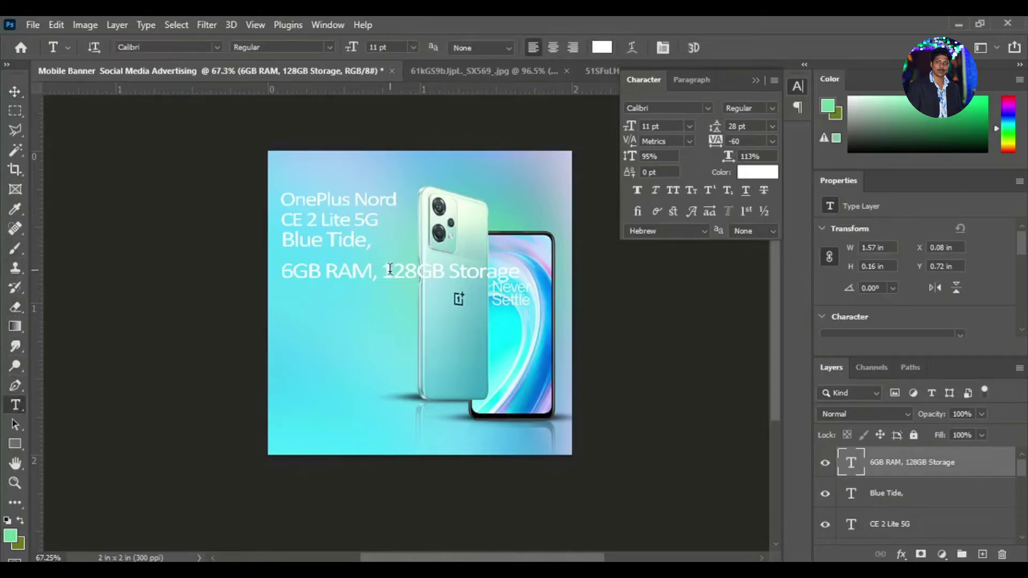
drag(299, 283, 295, 294)
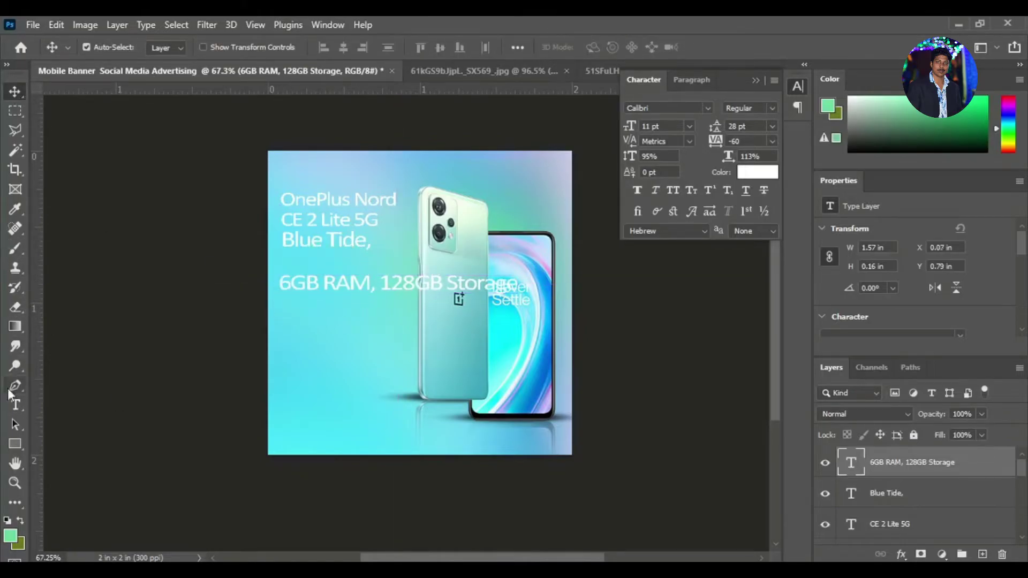
Step: Split the specification text into two separate lines, "6GB RAM," and "128GB Storage", the second on a copy placed below
drag(383, 282, 527, 284)
key(ctrl+c)
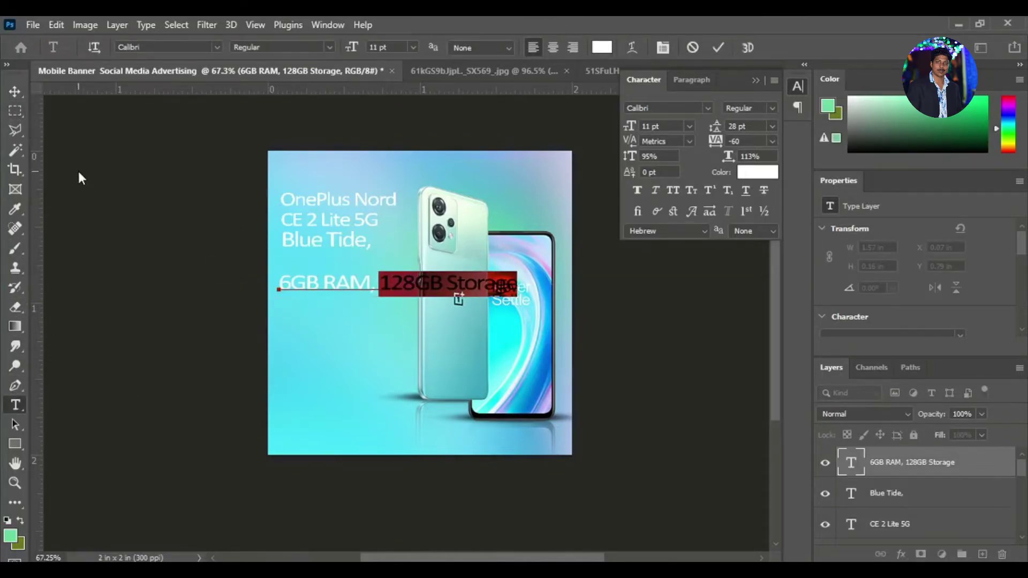
key(BackSpace)
key(ctrl+Return)
key(v)
drag(295, 289, 295, 316)
key(t)
drag(375, 311, 255, 316)
key(ctrl+v)
click(15, 92)
Step: Move the "6GB RAM," line up slightly and scale it down below the "Blue Tide," line
drag(289, 286, 292, 278)
key(ctrl+t)
drag(377, 288, 358, 283)
key(Return)
Step: Scale "128GB Storage" down to 6.22 pt and move it up directly beneath "6GB RAM," at about Y 0.85 in
click(295, 304)
key(ctrl+t)
drag(415, 321, 400, 309)
key(Return)
key(Up)
key(Up)
key(Up)
key(Up)
key(Up)
key(Up)
key(Up)
key(Up)
key(Up)
key(Up)
key(Up)
key(Up)
key(Up)
key(Up)
key(Up)
key(Up)
key(Up)
key(Up)
key(ctrl+t)
drag(378, 303, 367, 300)
key(Return)
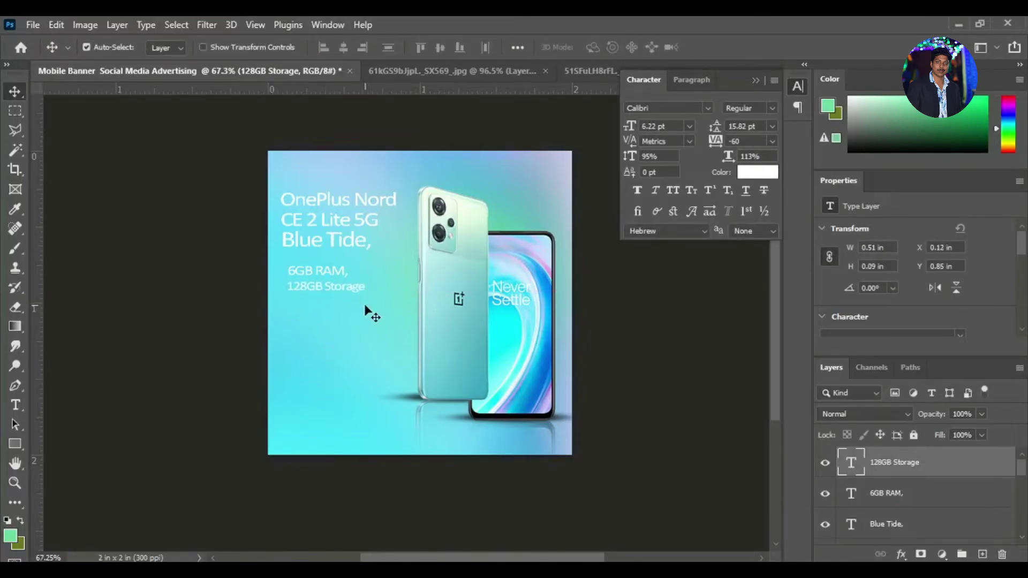
Step: Shift the three title lines right to about X 0.12 in and widen the vertical spacing between them
drag(353, 240, 324, 202)
key(Down)
key(Down)
key(Down)
key(Down)
key(Down)
key(Down)
key(Down)
key(Down)
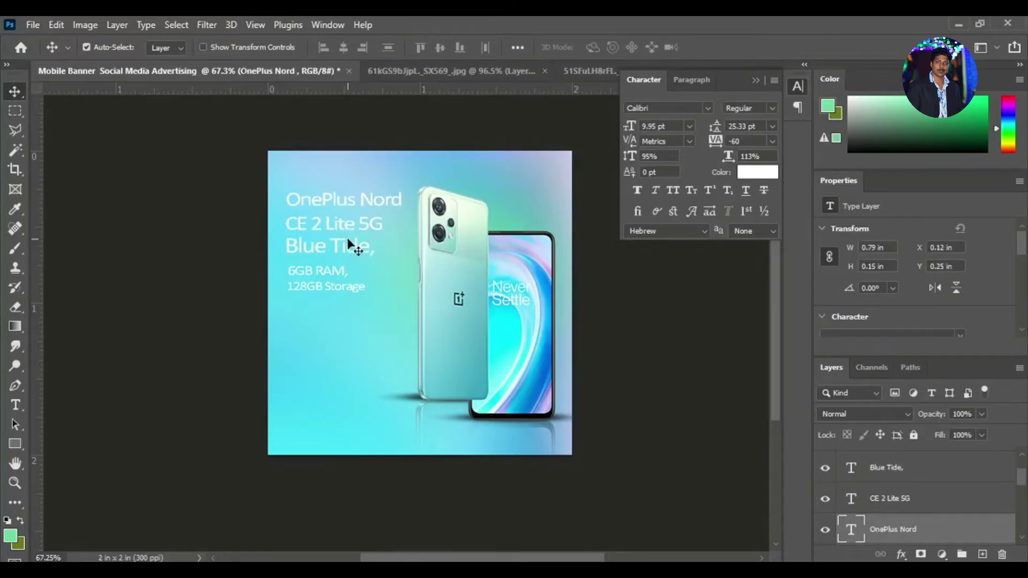
Step: Tighten the vertical spacing of the five text lines and move them down so the block starts at about Y 0.39 in
mouse_move(1021, 479)
mouse_down()
mouse_move(1021, 466)
mouse_move(1021, 481)
mouse_up()
click(932, 462)
shift+click(931, 494)
key(shift+Down)
key(Down)
key(Down)
key(Down)
key(Down)
key(Down)
key(Down)
key(Down)
key(Down)
key(Down)
key(Down)
key(Down)
key(Down)
key(Down)
key(Down)
key(Down)
key(Down)
key(Down)
key(Down)
key(Down)
key(Down)
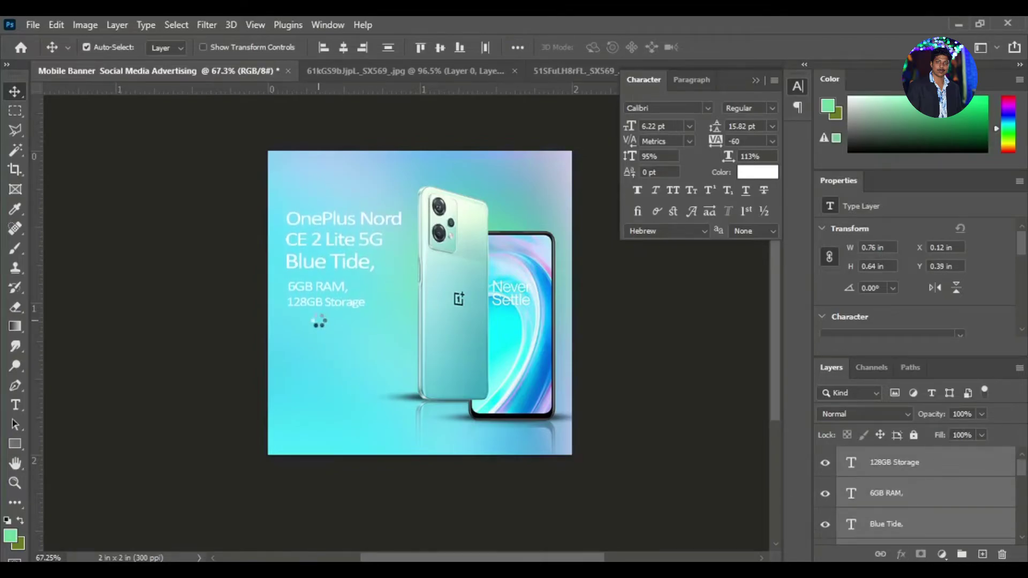
Step: Shift the text block right and down to about X 0.16 in, Y 0.55 in, with the two specification lines slightly indented
key(Right)
key(Right)
key(Right)
key(Right)
key(Right)
key(Right)
key(Right)
key(Right)
key(Right)
key(Right)
key(Right)
key(Right)
key(Right)
key(Right)
key(Right)
key(Down)
key(Down)
key(Down)
key(Down)
key(Down)
key(Down)
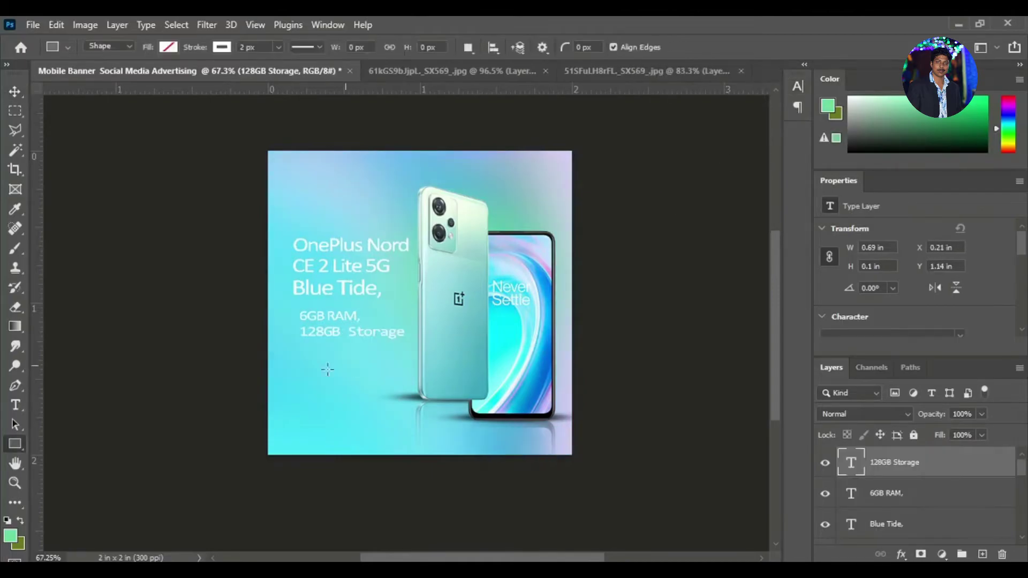
Step: Create a 115 by 51 px rounded rectangle with 25.5 px corner radii and a white outline below the specification text
click(326, 379)
double_click(473, 163)
text(115)
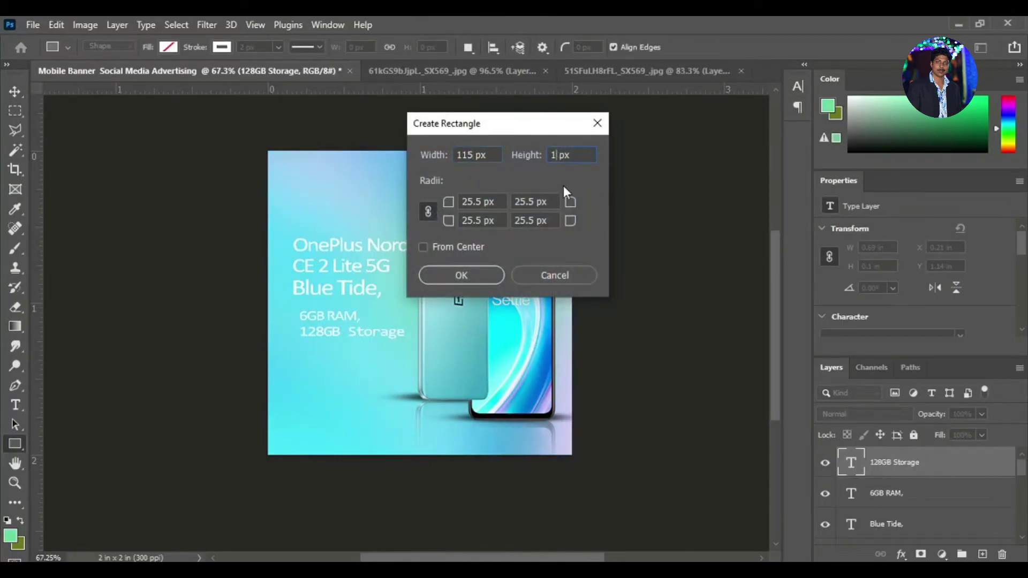
text(51)
click(474, 279)
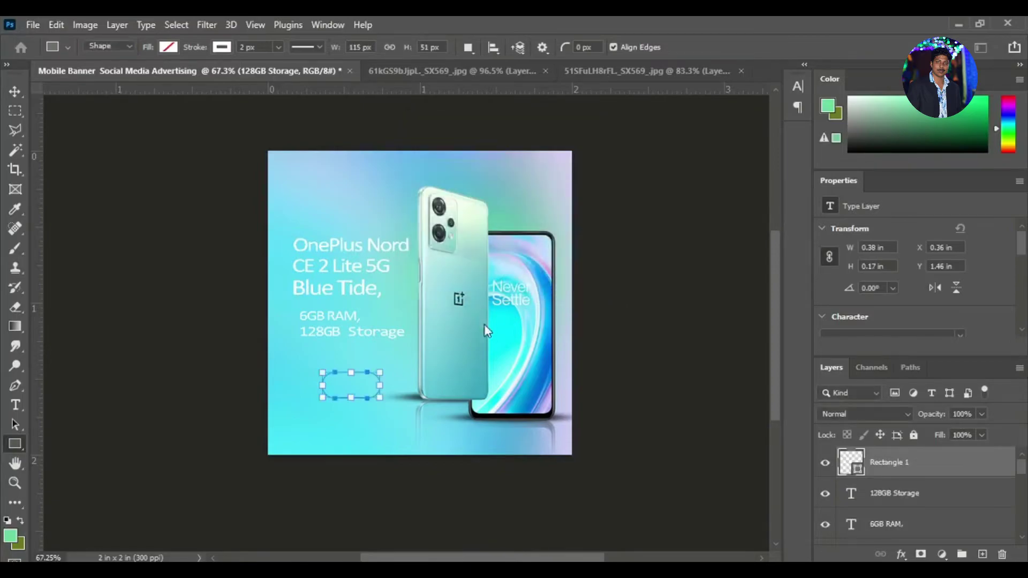
Step: Move the rounded rectangle up beneath the "128GB Storage" line, to about X 0.29 in, Y 1.33 in
key(v)
key(ctrl+t)
drag(352, 388, 342, 368)
click(735, 47)
click(390, 396)
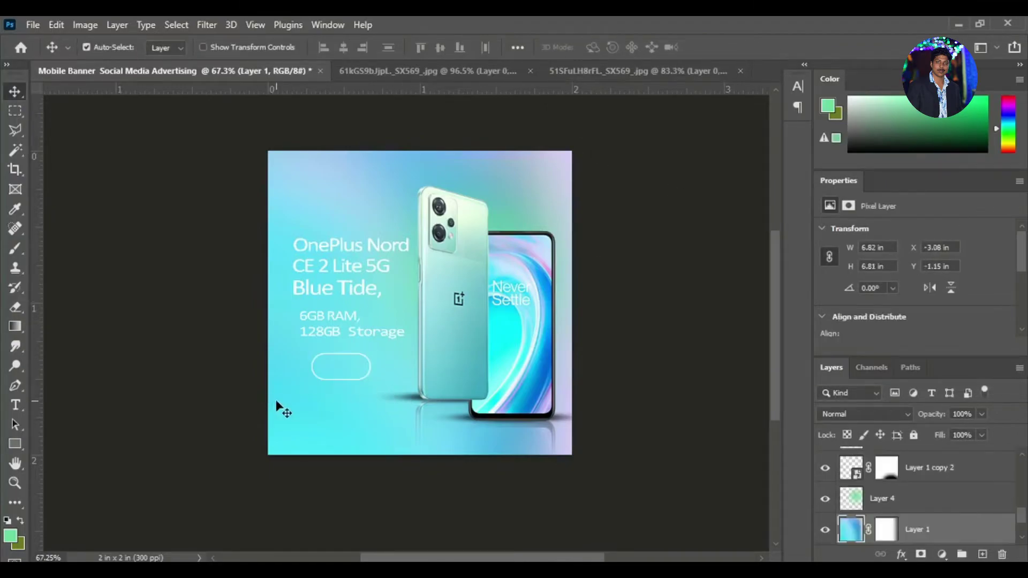
Step: Add the text "BUY NOW" on a new type layer below the rounded rectangle
click(15, 405)
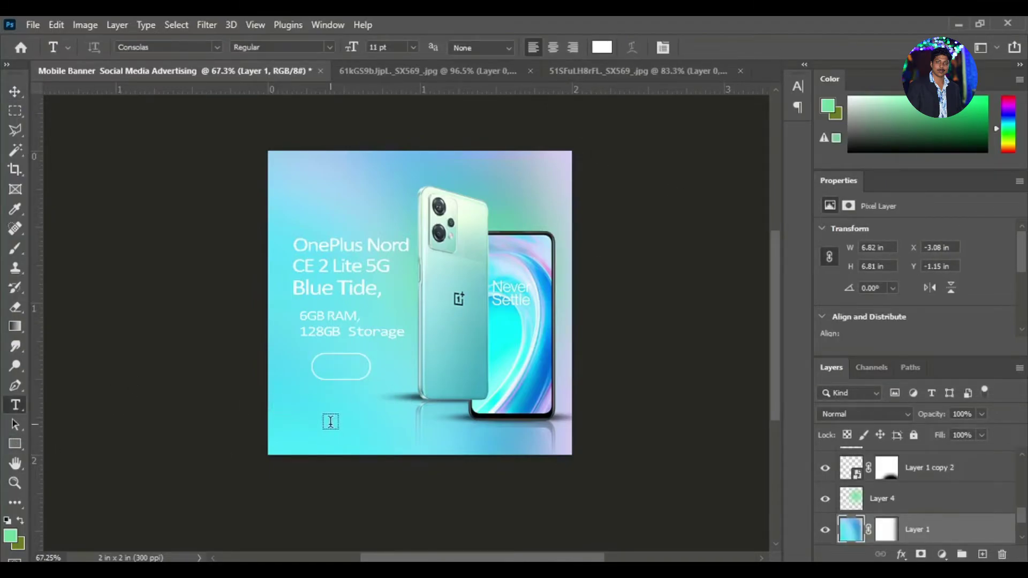
click(336, 429)
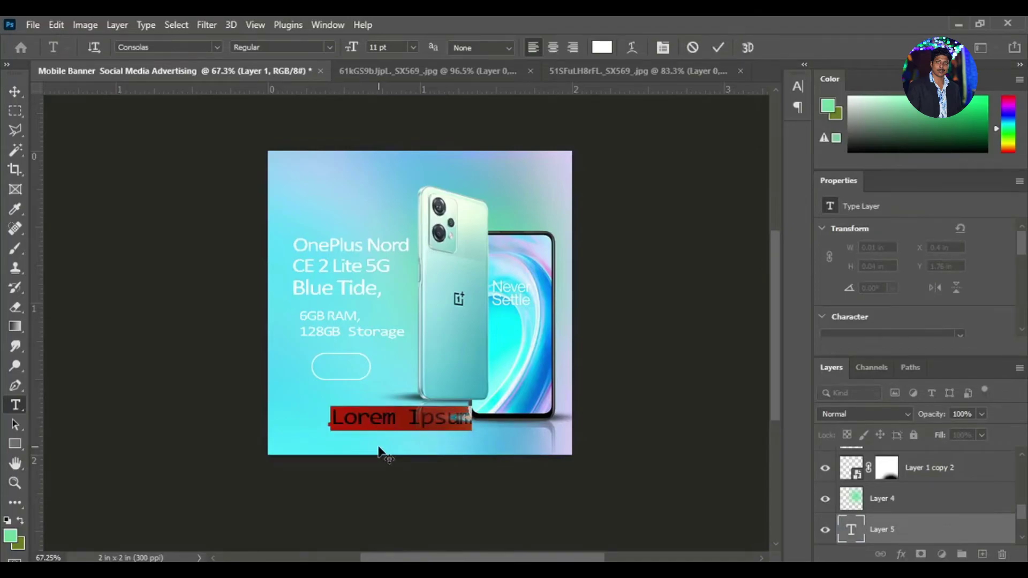
text(BYU)
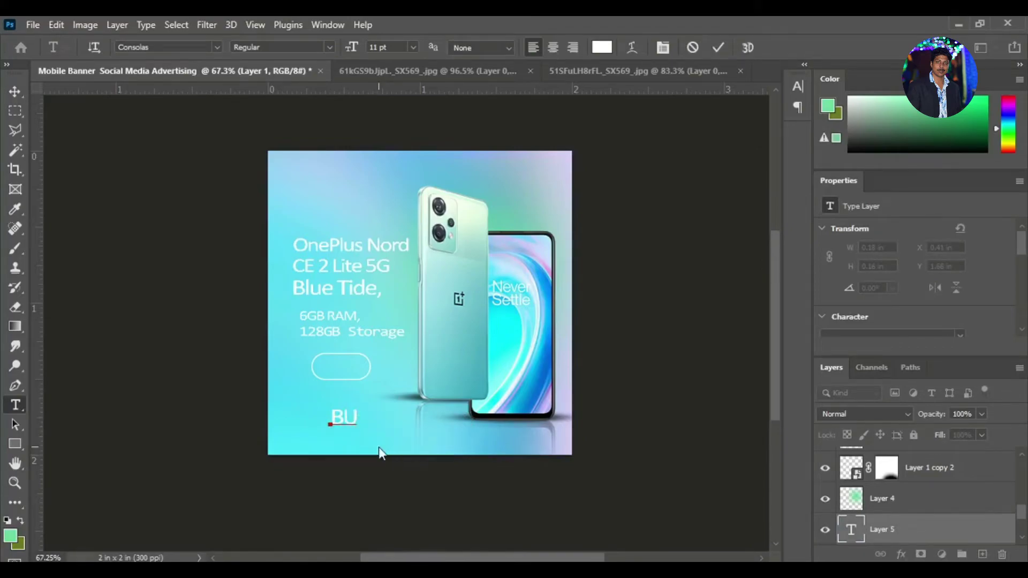
text(Y NOW)
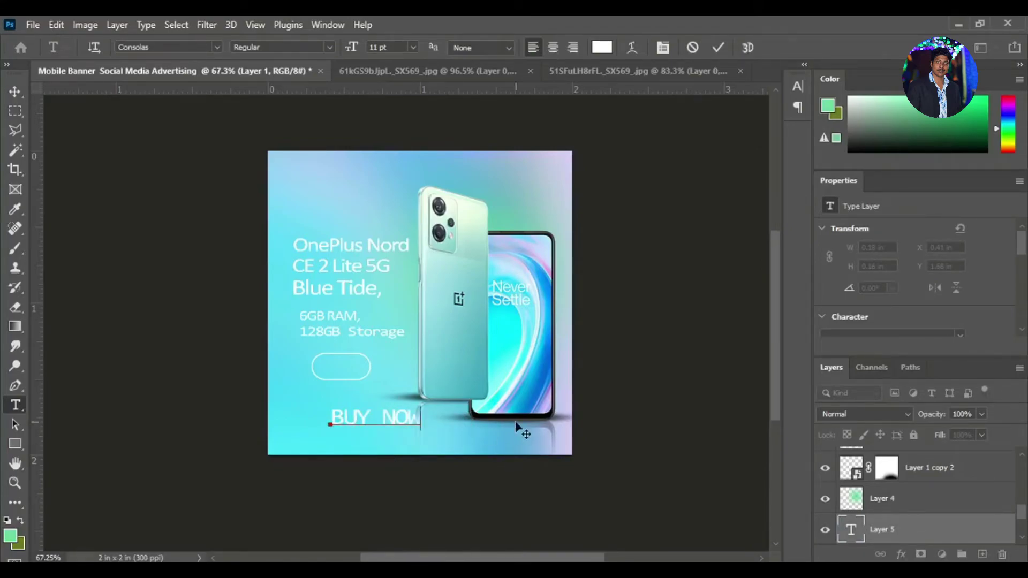
Step: Set the "BUY NOW" text to Arial Narrow at 5 pt and place it inside the rounded rectangle
key(ctrl+a)
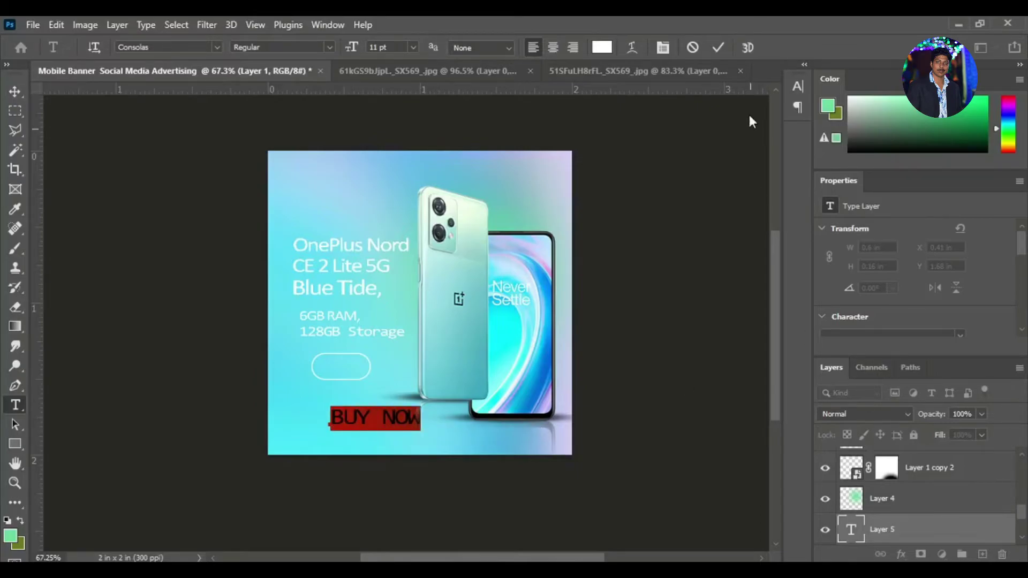
key(ctrl+t)
click(708, 109)
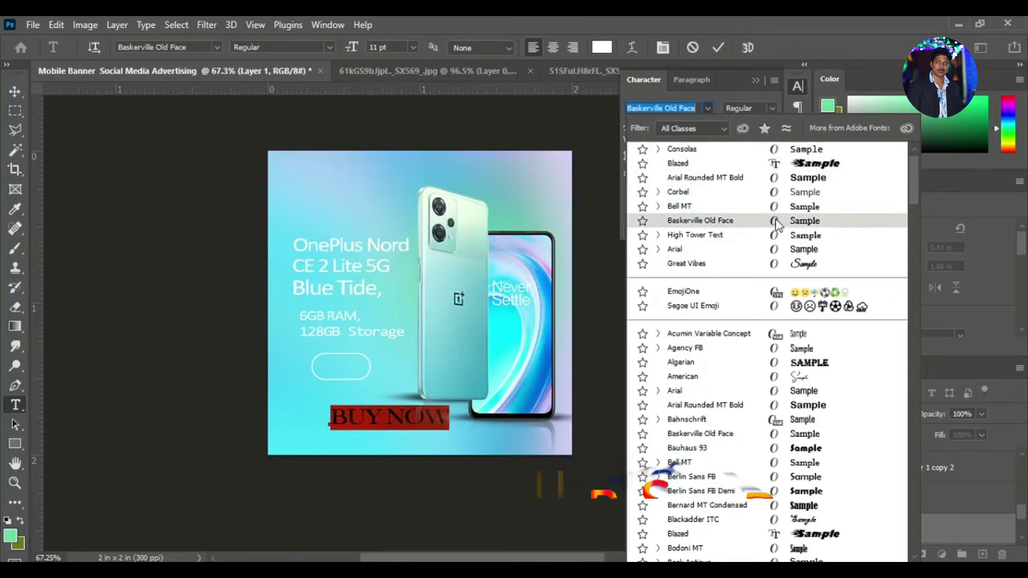
click(685, 249)
drag(629, 128, 629, 138)
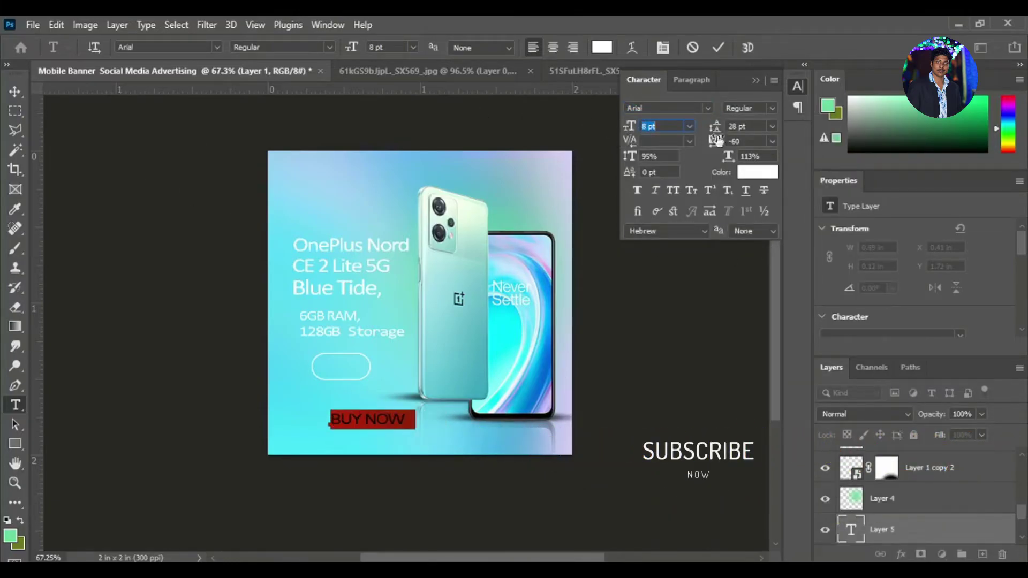
click(770, 109)
click(768, 122)
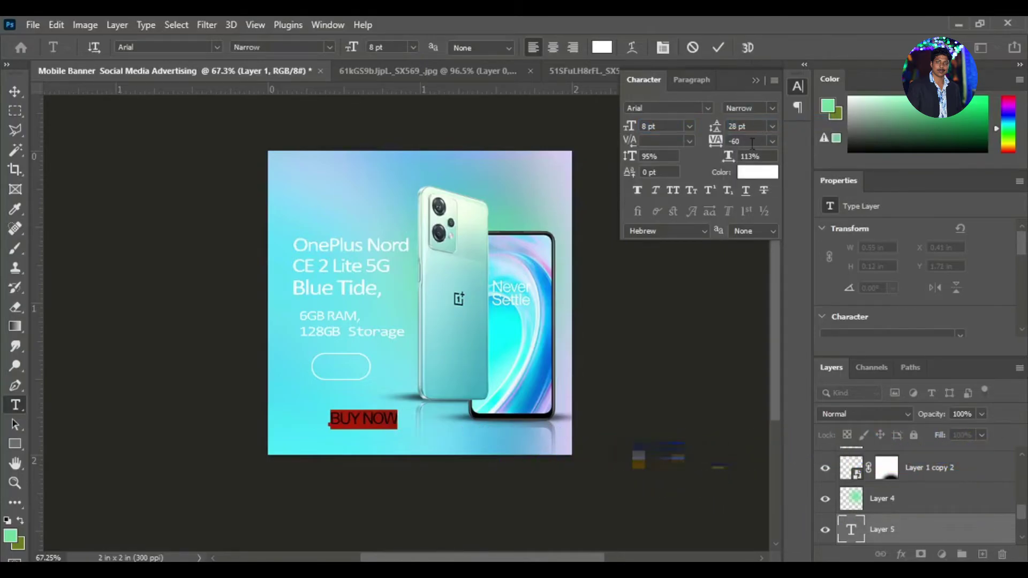
drag(632, 128, 626, 135)
click(15, 91)
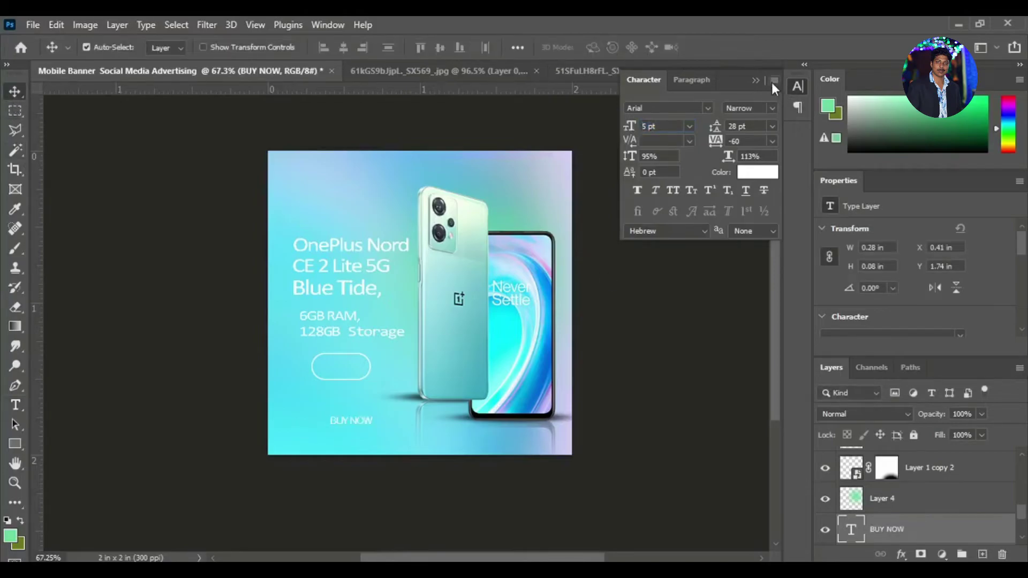
drag(331, 418, 330, 368)
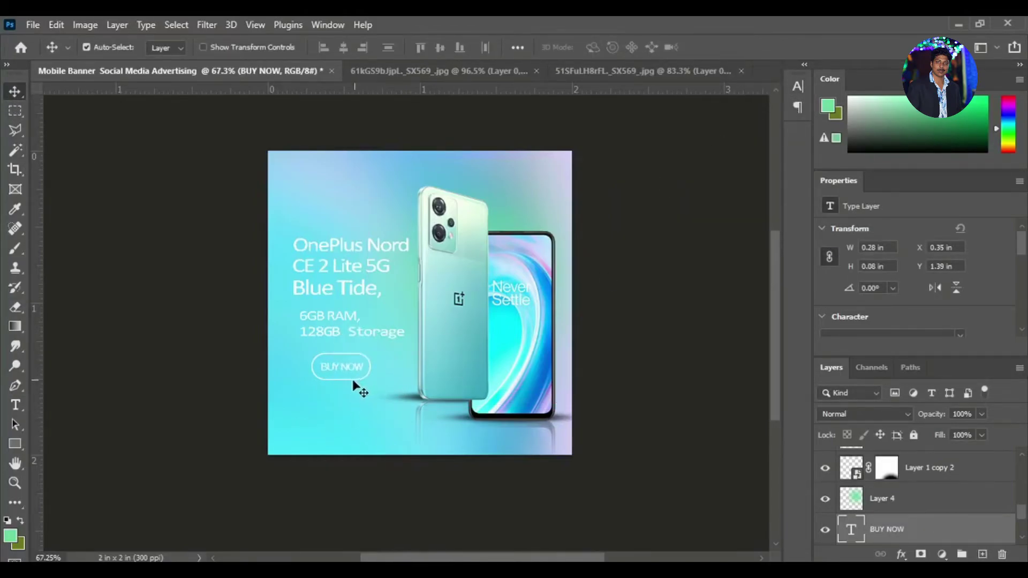
Step: Reduce the "BUY NOW" text size to 4 pt
click(15, 405)
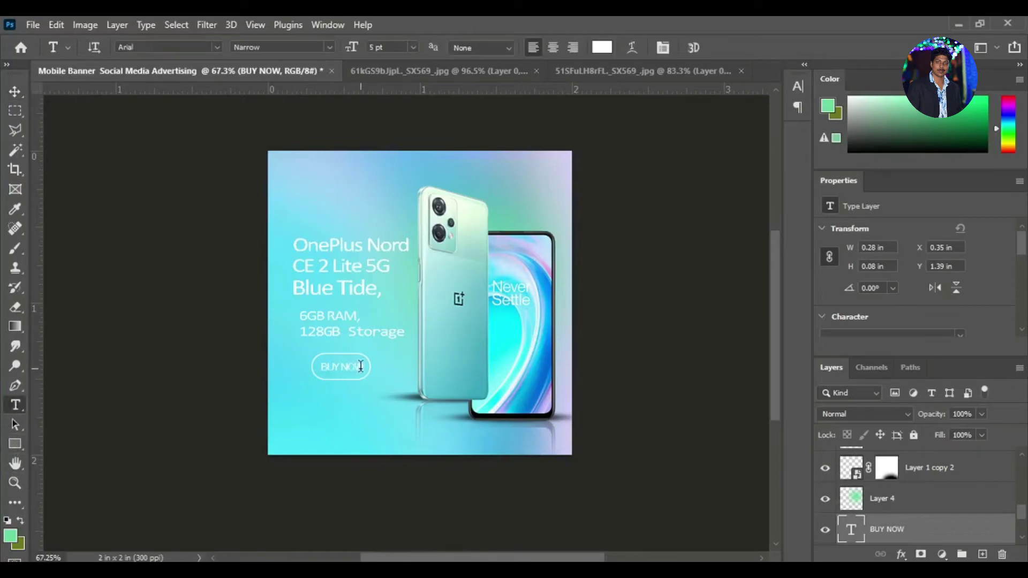
drag(361, 367, 319, 367)
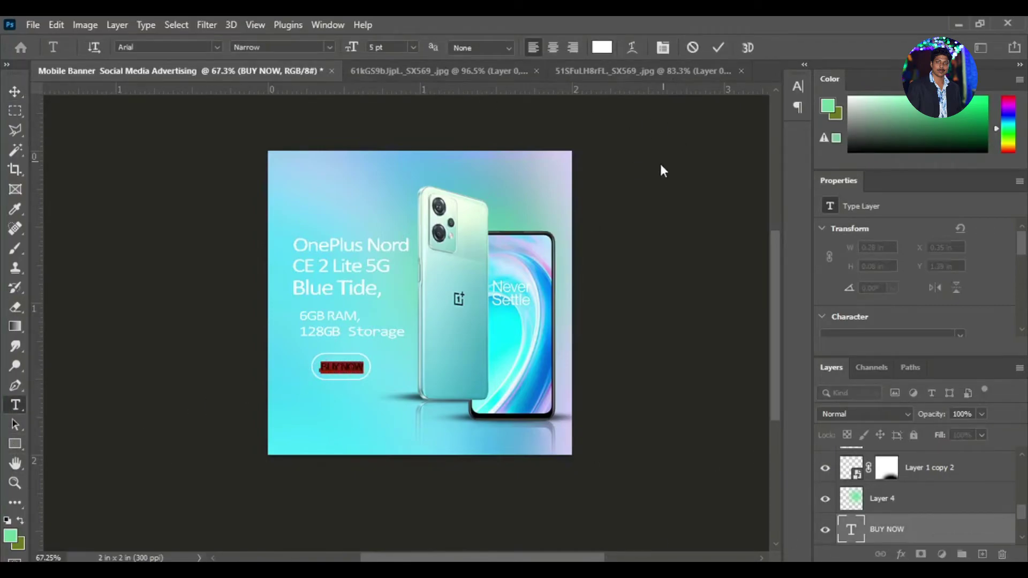
click(796, 86)
drag(635, 135, 635, 137)
click(15, 91)
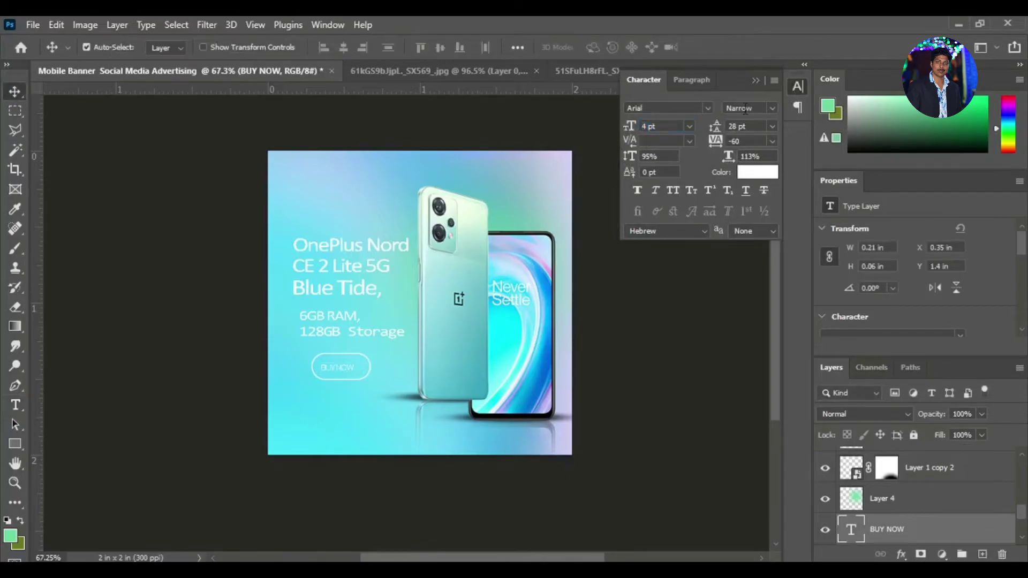
click(852, 351)
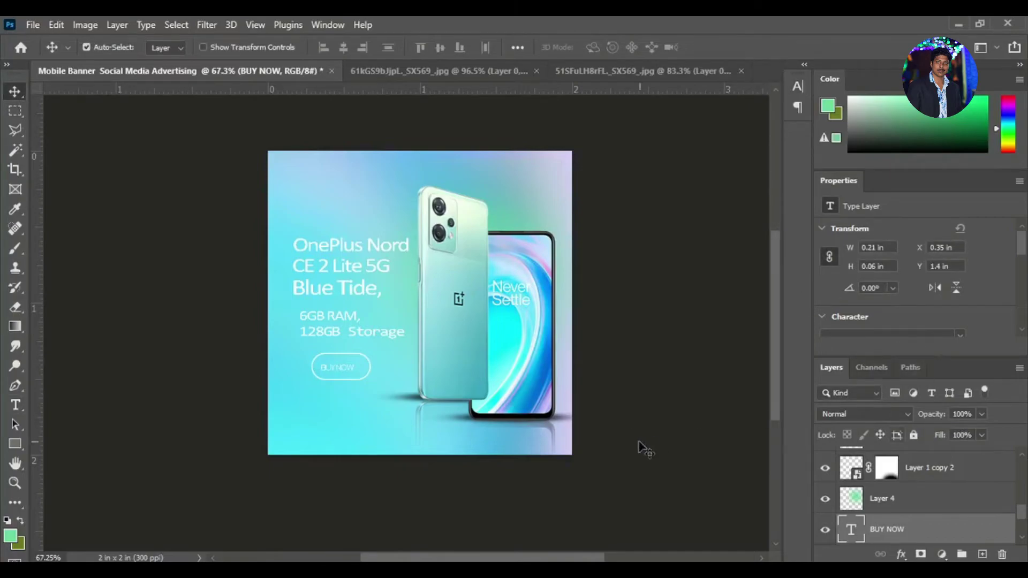
Step: Nudge the "BUY NOW" text slightly right and up to centre it in the rounded rectangle
key(Right)
key(Right)
key(Right)
key(Up)
key(Up)
key(Right)
click(176, 330)
Step: Recolour the "OnePlus Nord" line, the other text lines and the button outline black
click(15, 405)
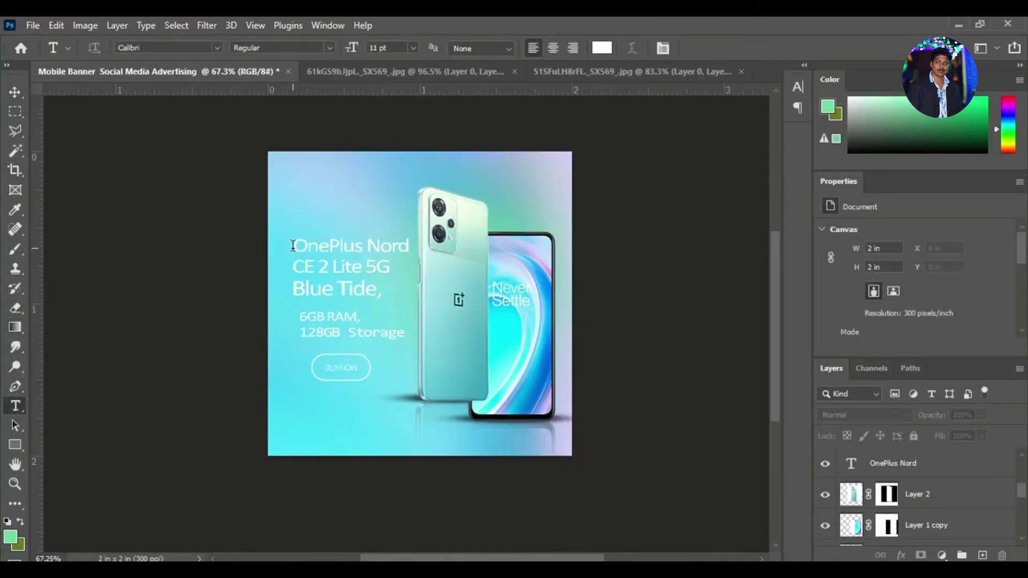
drag(293, 245, 424, 250)
click(602, 47)
drag(803, 327, 876, 360)
key(Return)
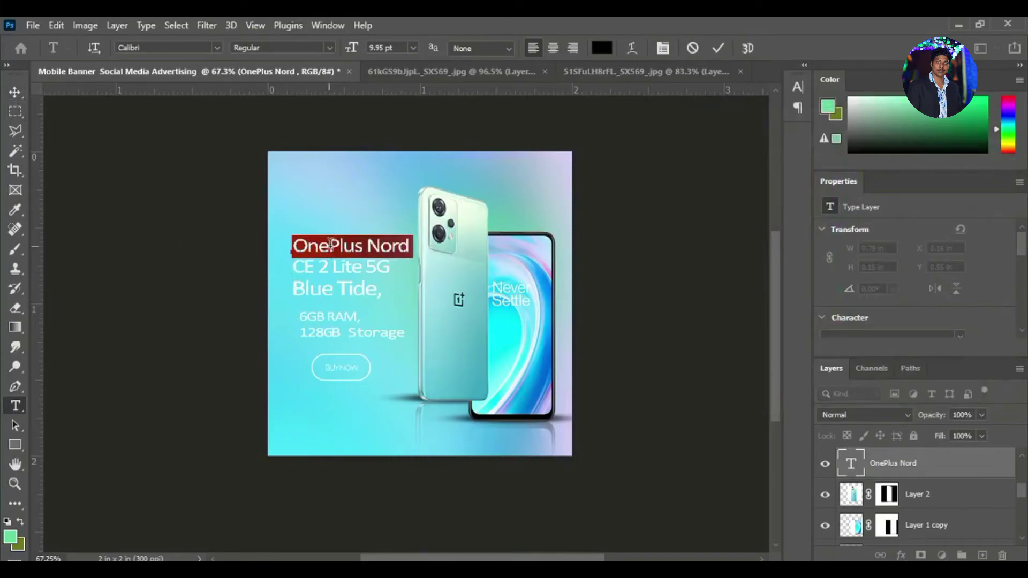
click(414, 246)
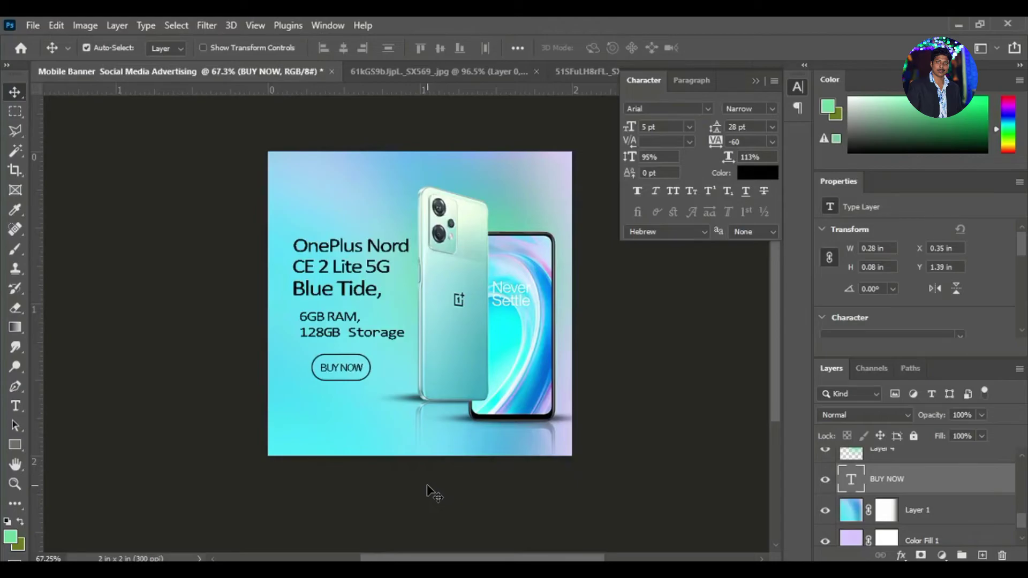
click(755, 80)
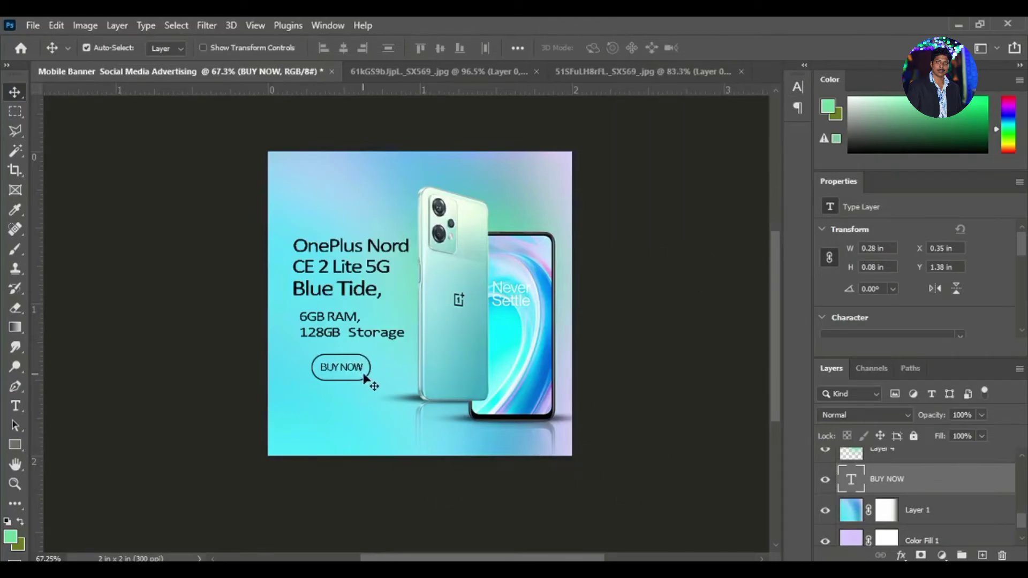
Step: Scale the button outline up around its centre to about 116%, roughly 0.45 by 0.21 in
drag(1020, 522, 1020, 464)
click(838, 471)
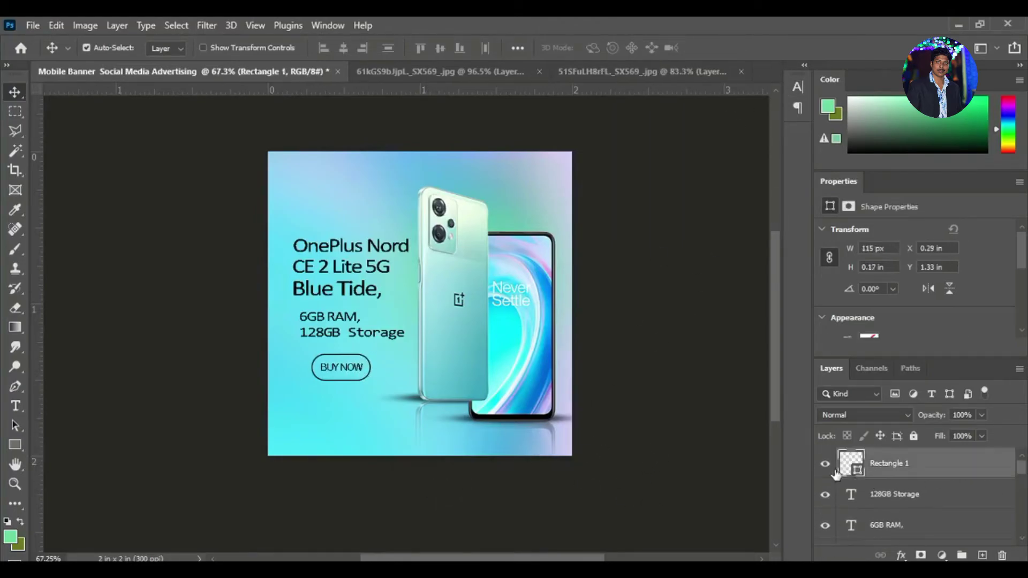
key(ctrl+t)
drag(370, 381, 374, 382)
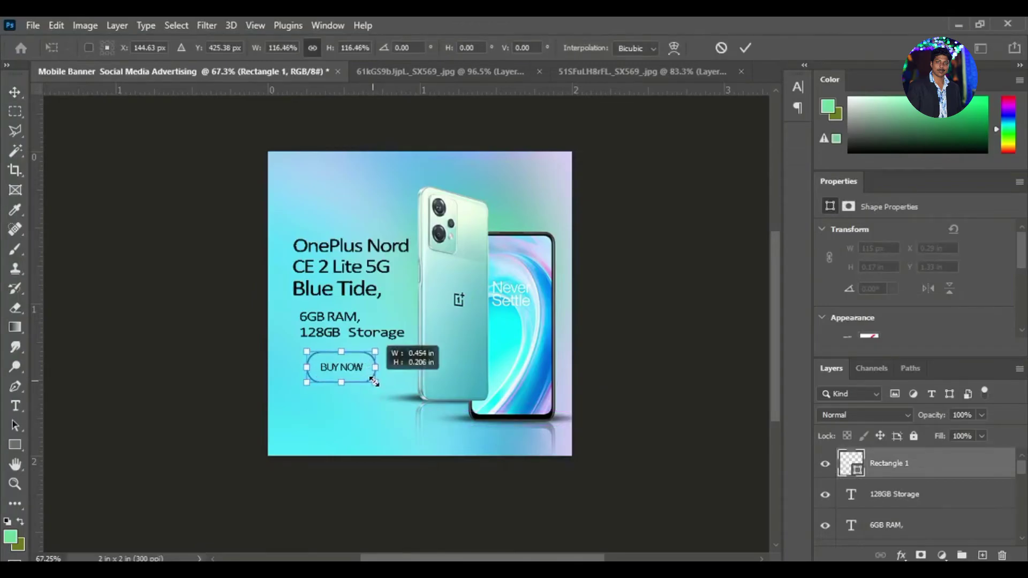
key(Return)
Step: Scale the "BUY NOW" text down slightly to 97.60%
drag(1020, 467, 1024, 520)
click(886, 500)
key(ctrl+t)
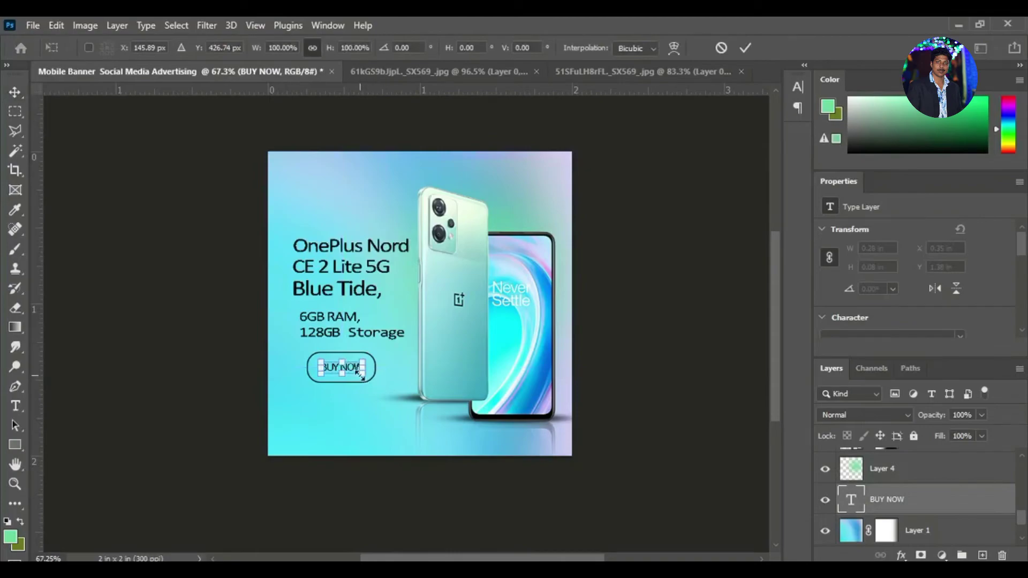
drag(365, 377, 363, 375)
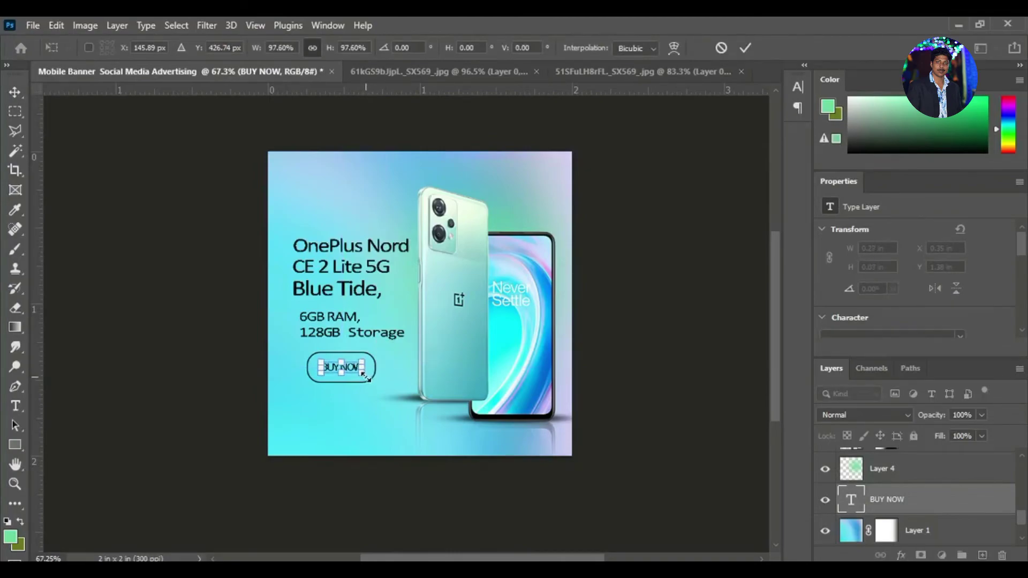
key(Return)
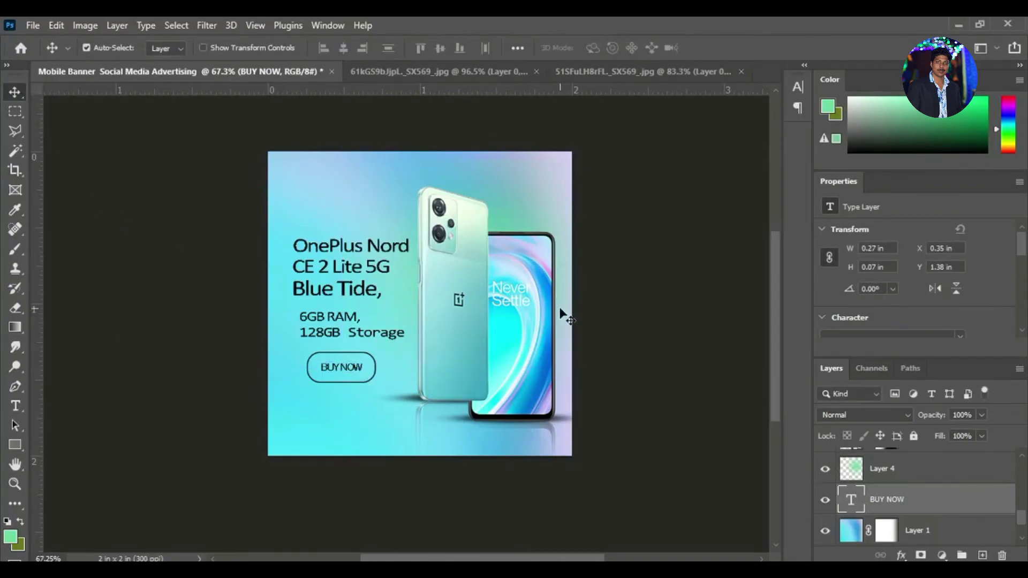
Step: Apply faux bold to the "BUY NOW" text
click(15, 406)
drag(373, 371, 319, 368)
click(798, 87)
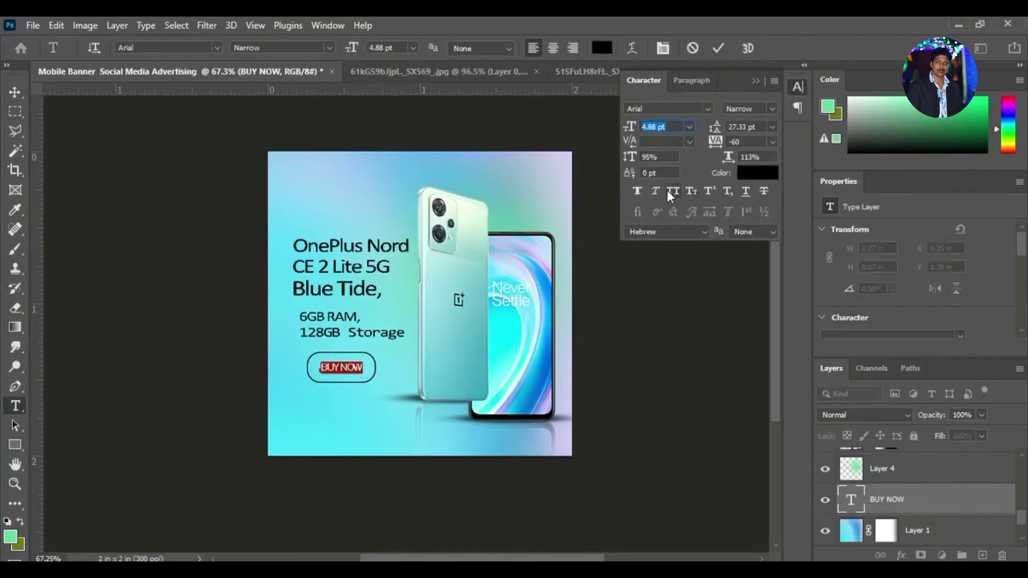
click(636, 191)
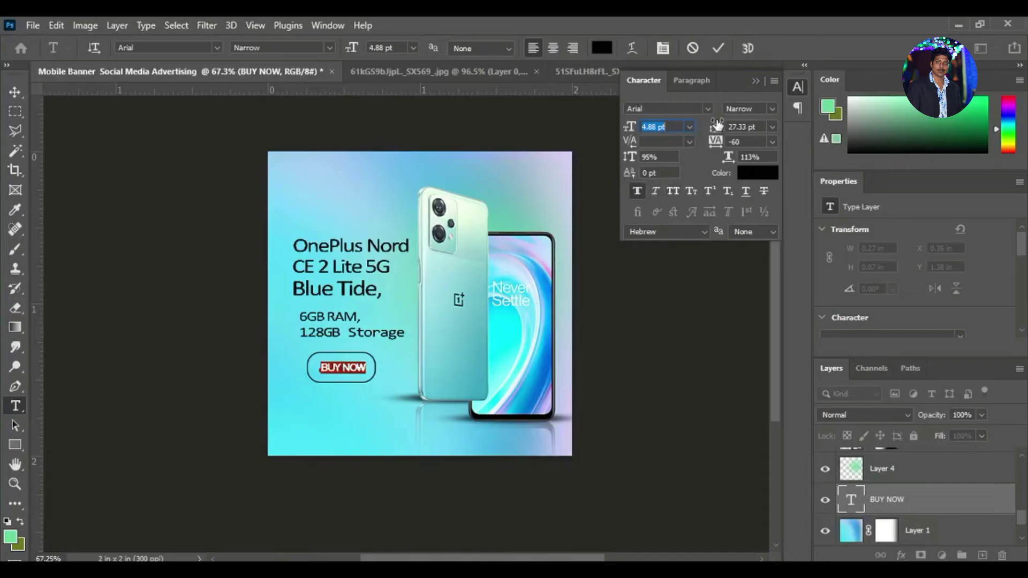
click(15, 92)
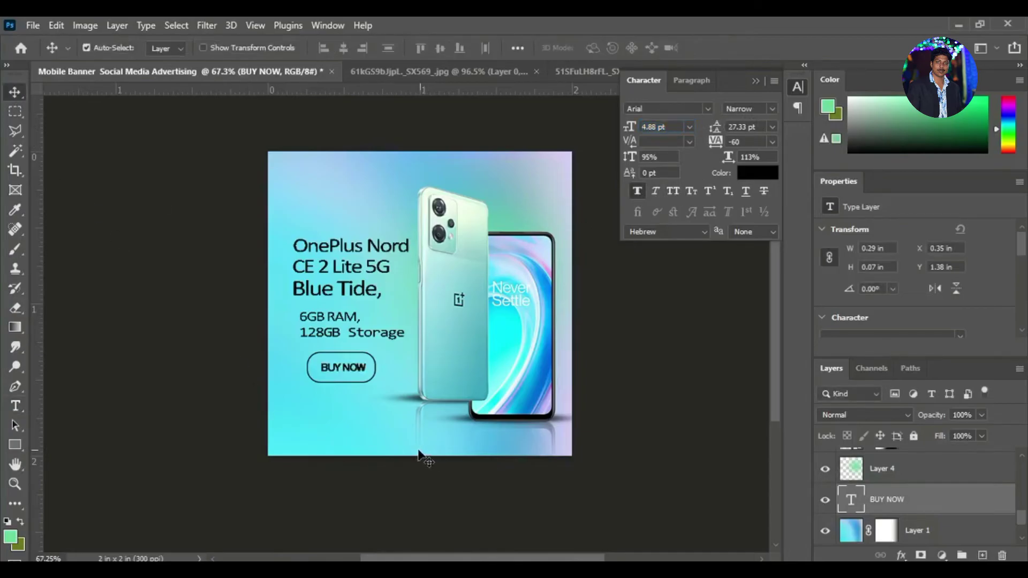
click(755, 81)
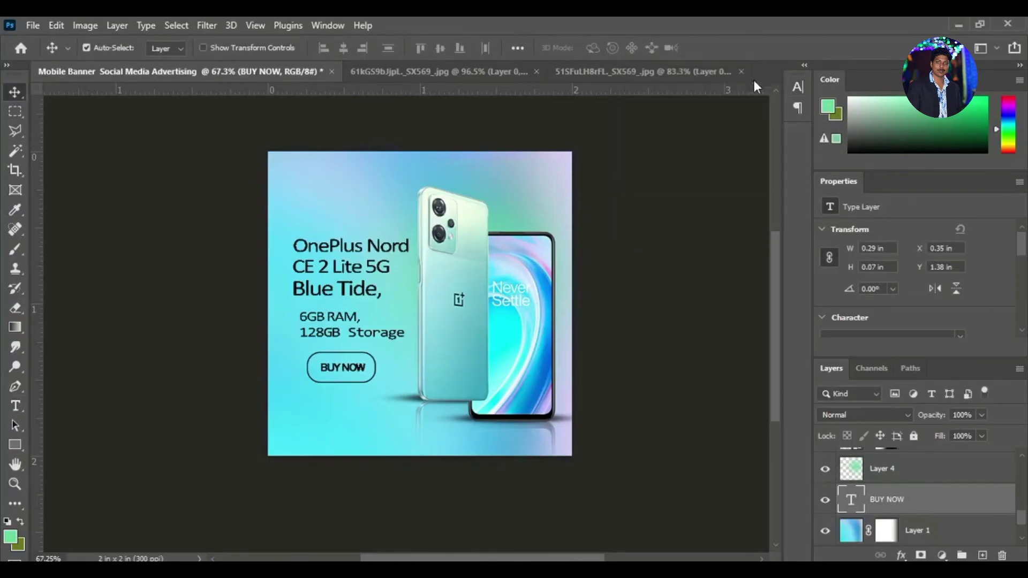
Step: Stamp all visible layers into a new merged layer above the button outline layer
scroll(964, 466, up, 5)
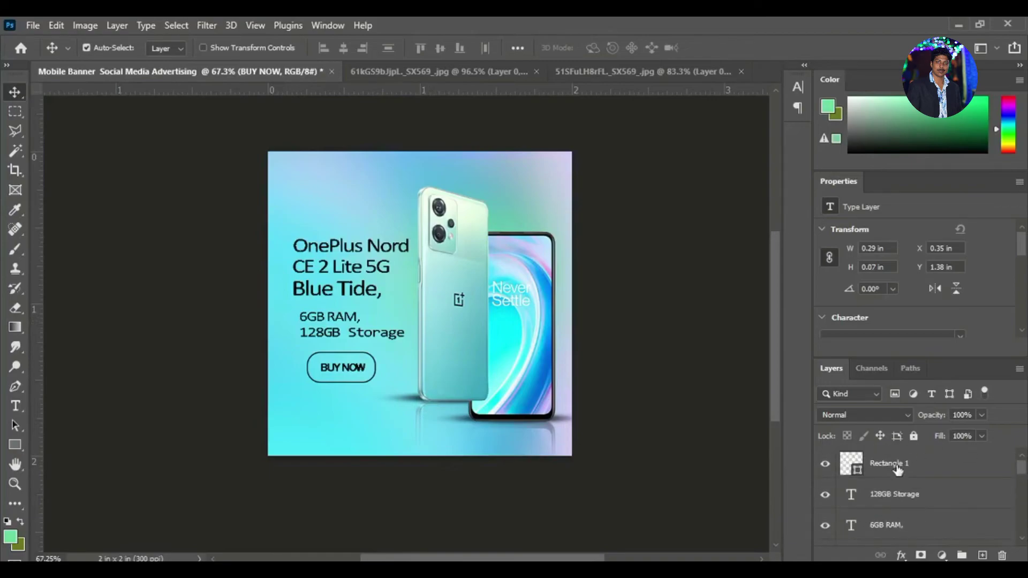
click(942, 464)
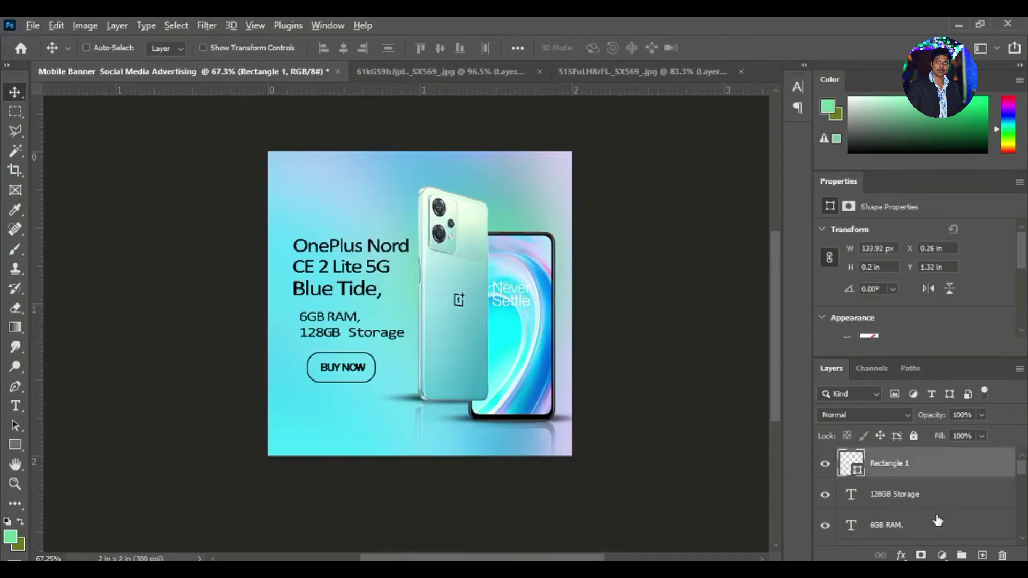
key(ctrl+alt+shift+e)
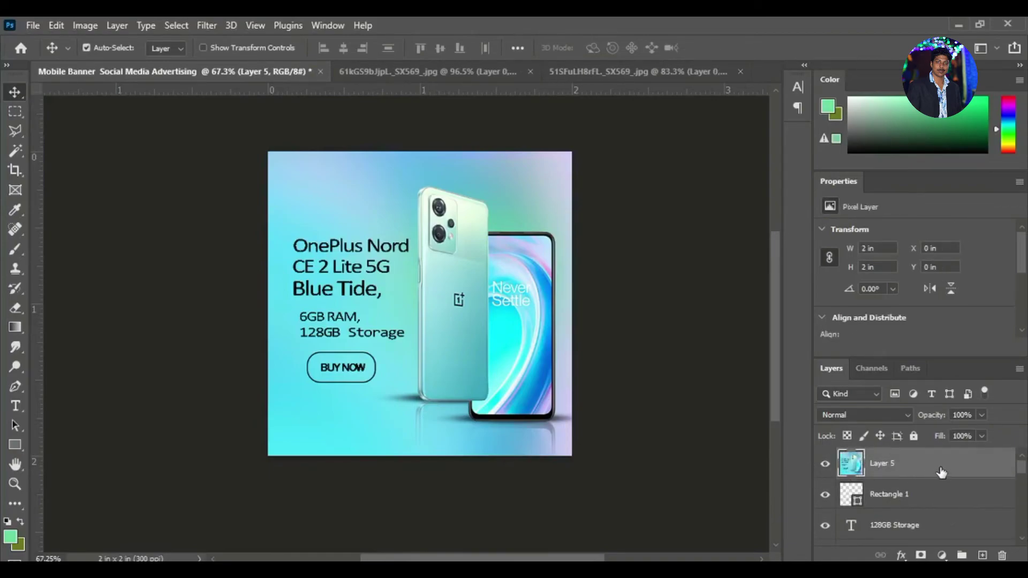
Step: Open the Camera Raw Filter on the merged layer and set the Color Grading midtones luminance to -58
click(206, 26)
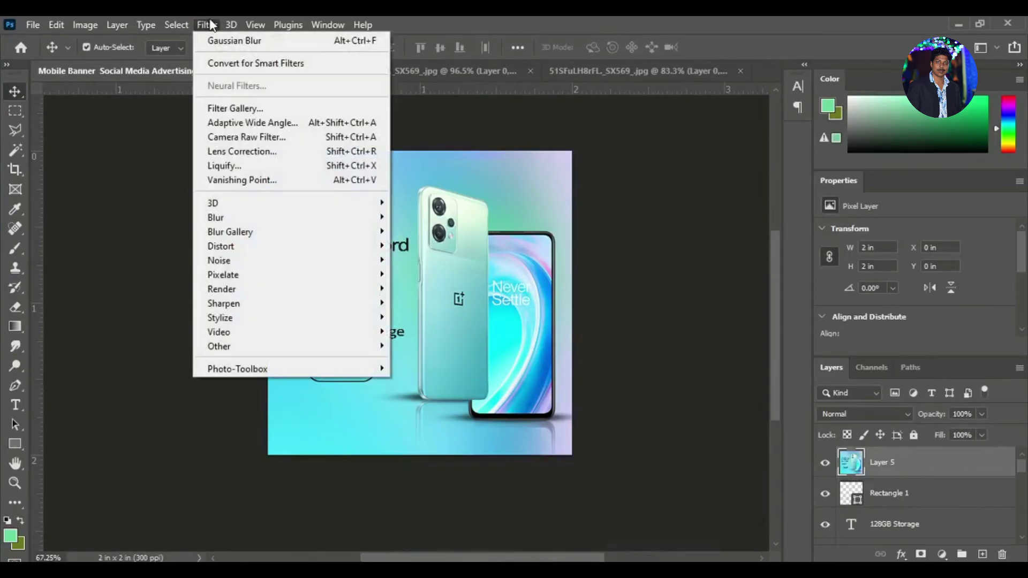
click(247, 140)
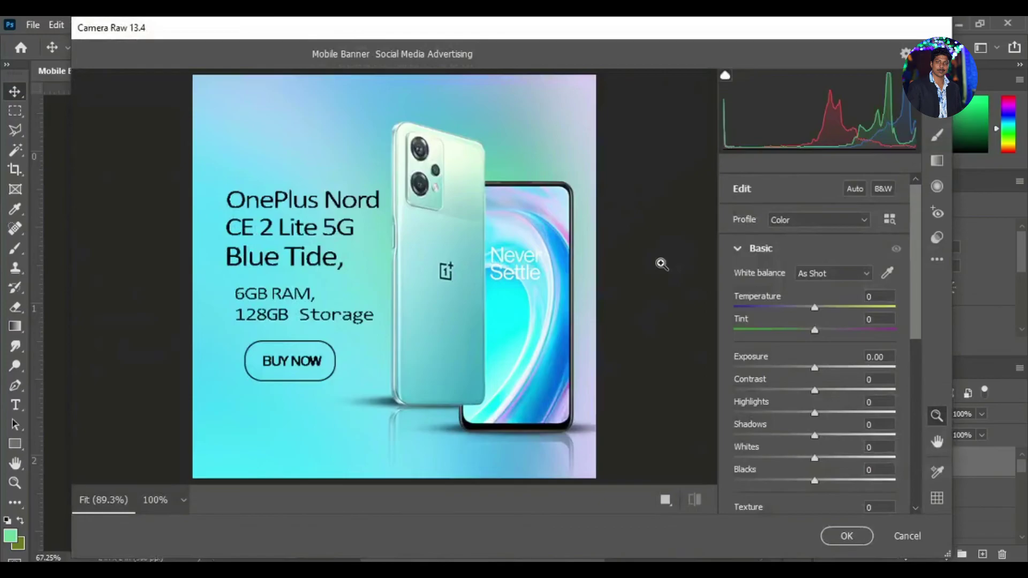
click(742, 252)
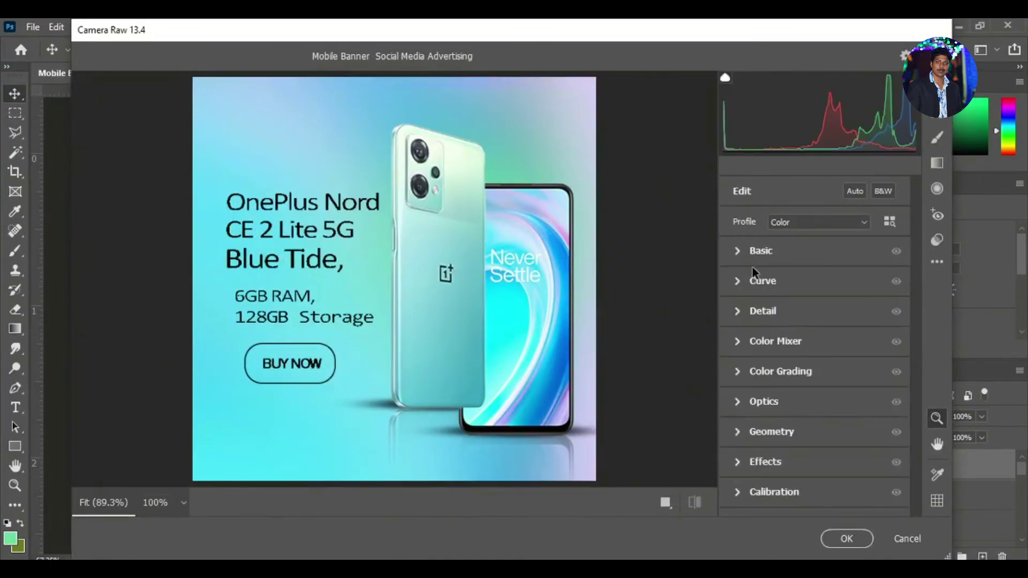
click(739, 372)
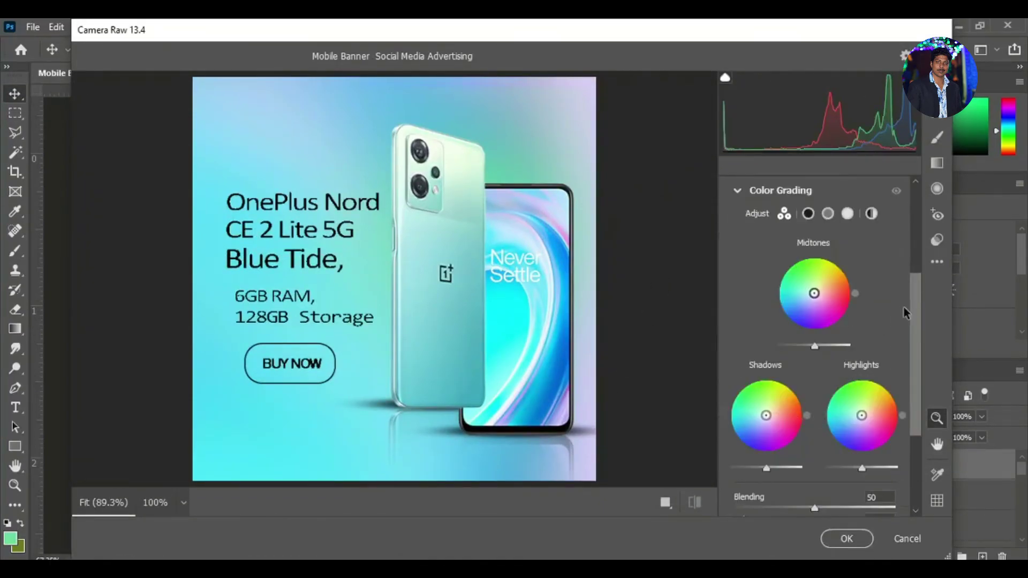
scroll(900, 306, down, 1)
mouse_move(813, 324)
mouse_down()
mouse_move(778, 323)
mouse_move(795, 327)
mouse_up()
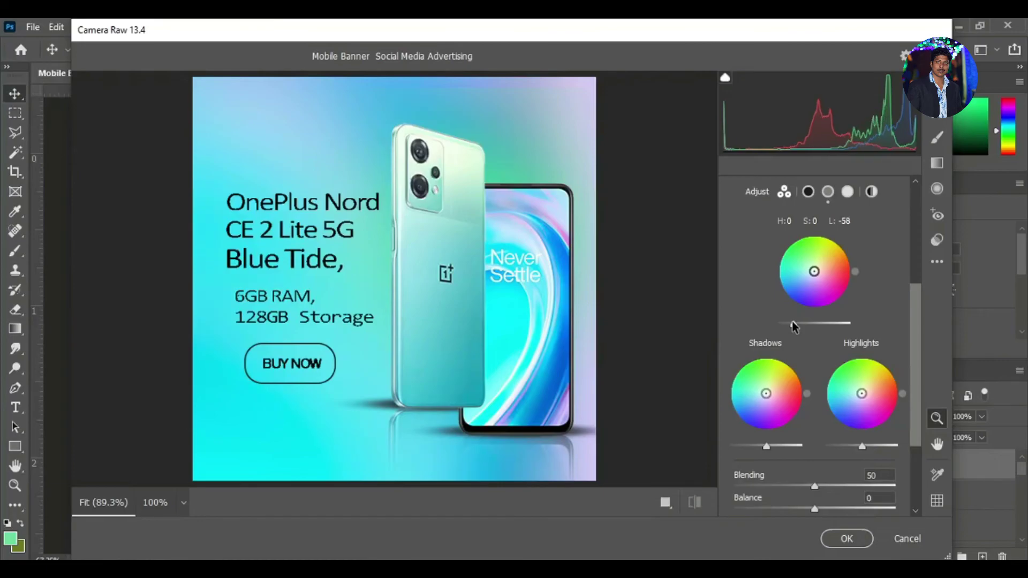
Step: Set the Color Grading shadows luminance to -56, brighten the highlights slightly, and set blending to 75 and balance to -51
drag(767, 449, 754, 449)
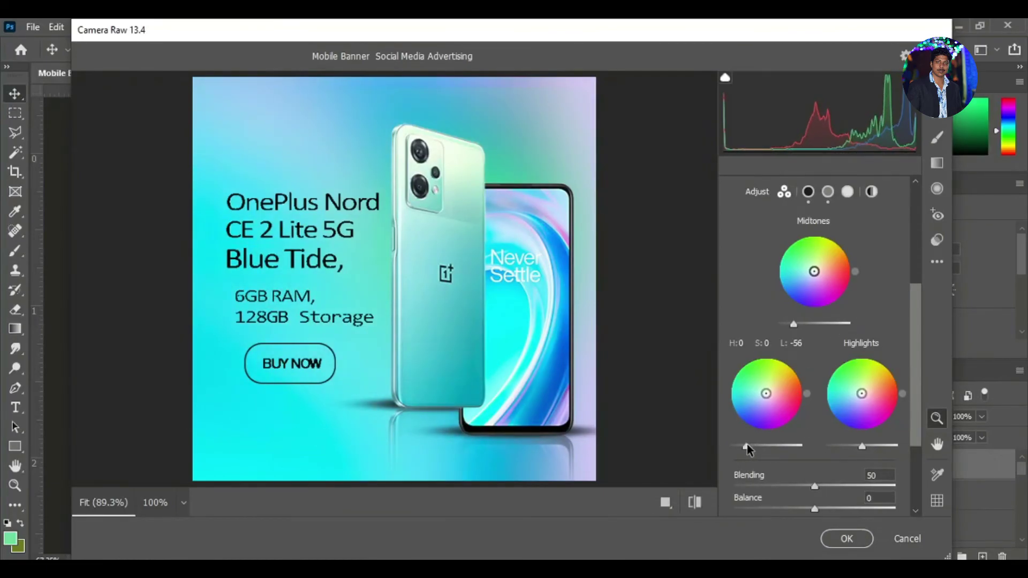
drag(863, 448, 871, 449)
drag(814, 486, 775, 520)
Step: Darken the banner's edges with a vignetting effect of -24
scroll(917, 393, down, 3)
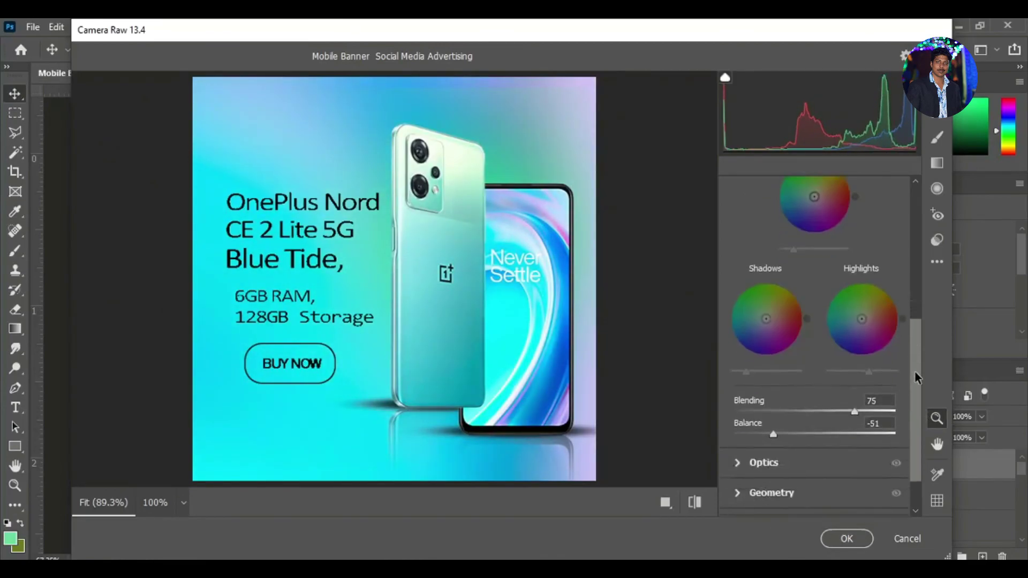
click(742, 475)
mouse_move(814, 473)
mouse_down()
mouse_move(775, 472)
mouse_move(807, 473)
mouse_move(796, 477)
mouse_up()
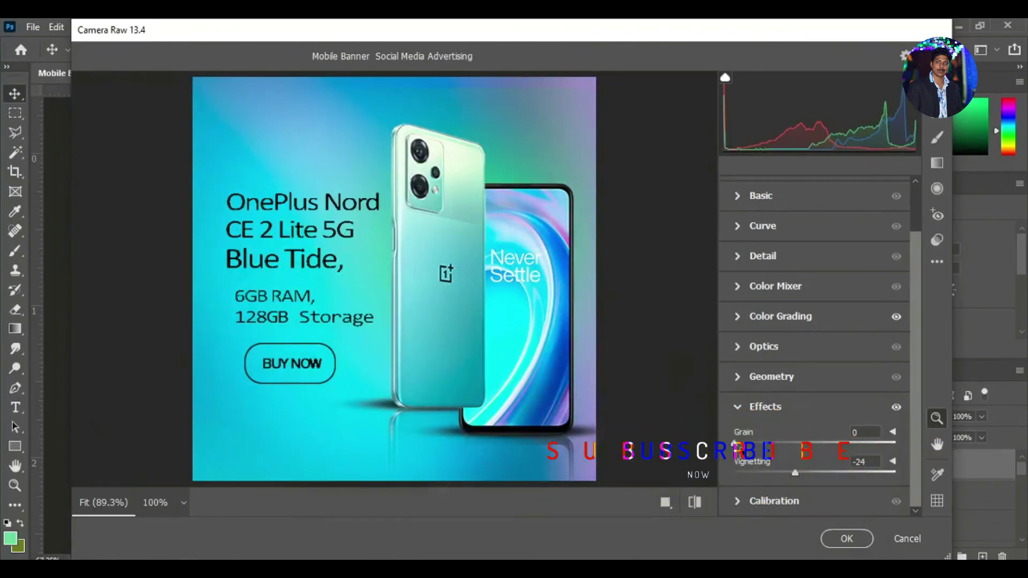